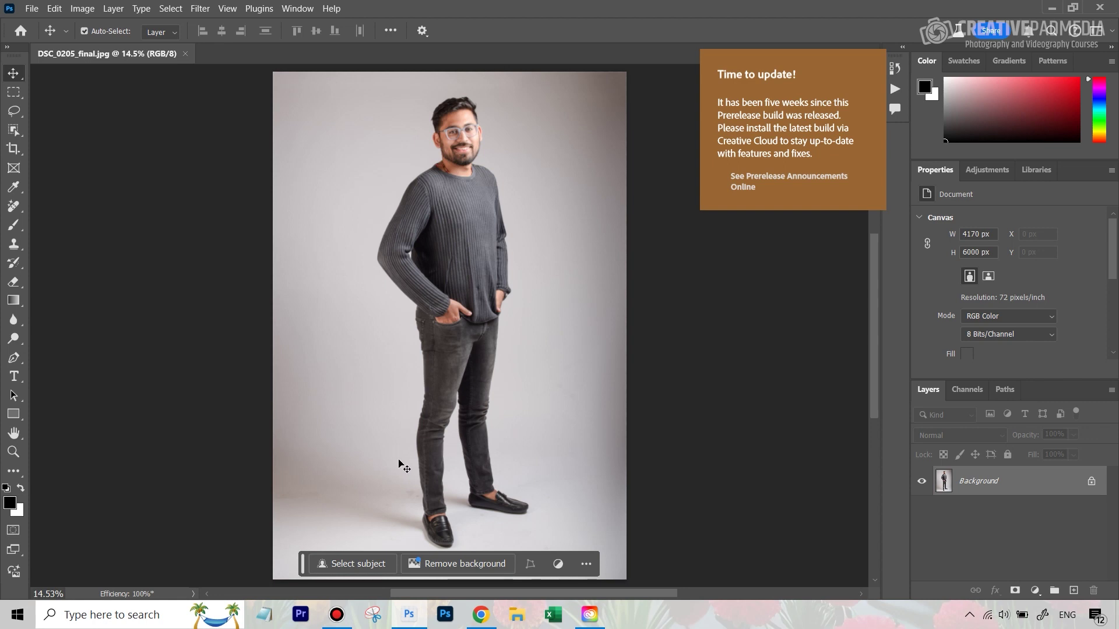
- Switch to Adobe Firefly in Chrome and generate images from the prompt "a beautiful forest", correcting the misspelled "beautiful"
{"action": "left_click", "coordinate": [480, 615]}
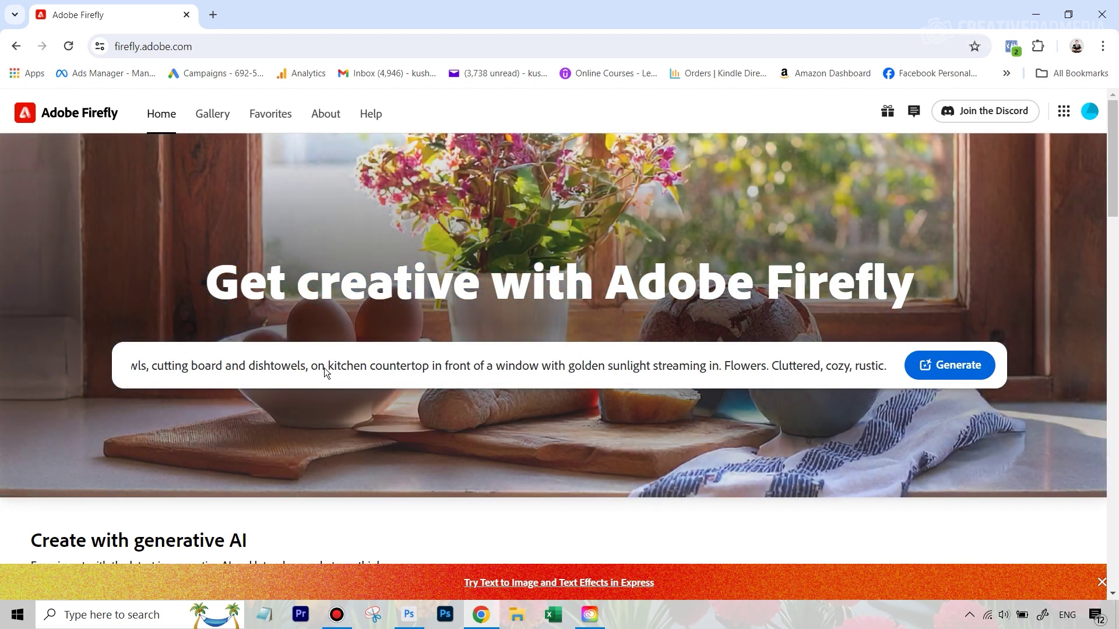
{"action": "key", "text": "ctrl+a"}
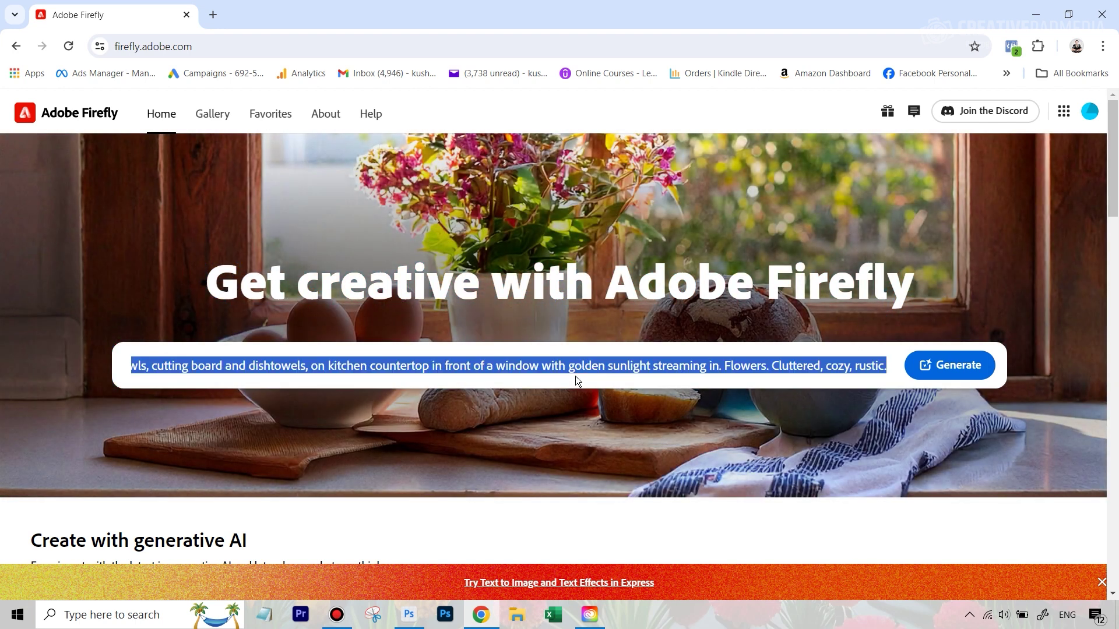
{"action": "key", "text": "BackSpace"}
{"action": "type", "text": "a be"}
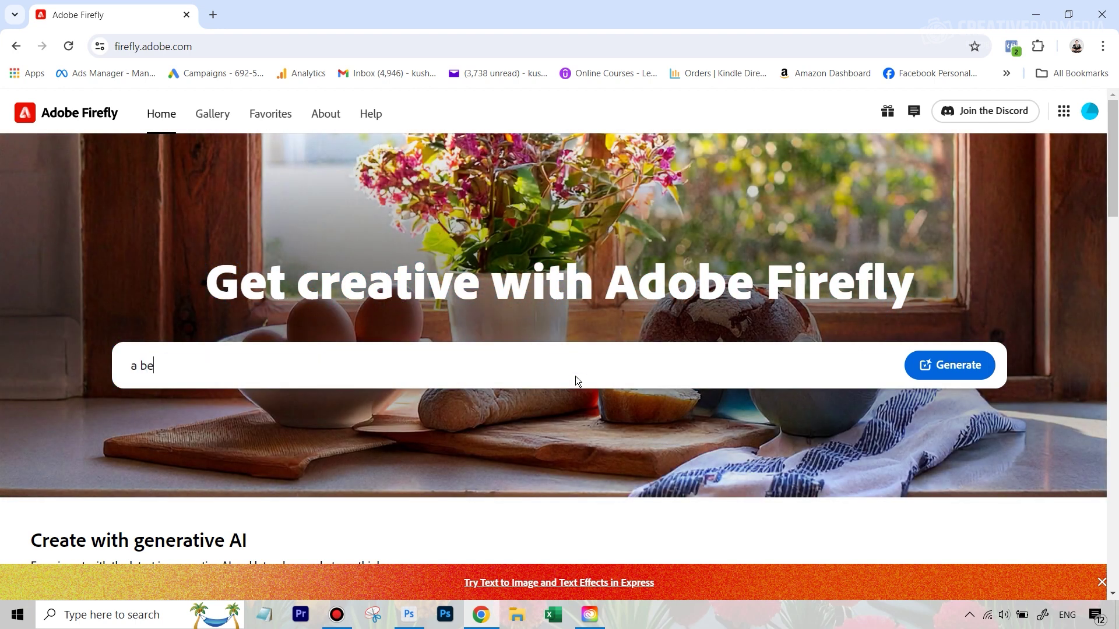
{"action": "type", "text": "autoful forest"}
{"action": "double_click", "coordinate": [170, 367]}
{"action": "right_click", "coordinate": [170, 369]}
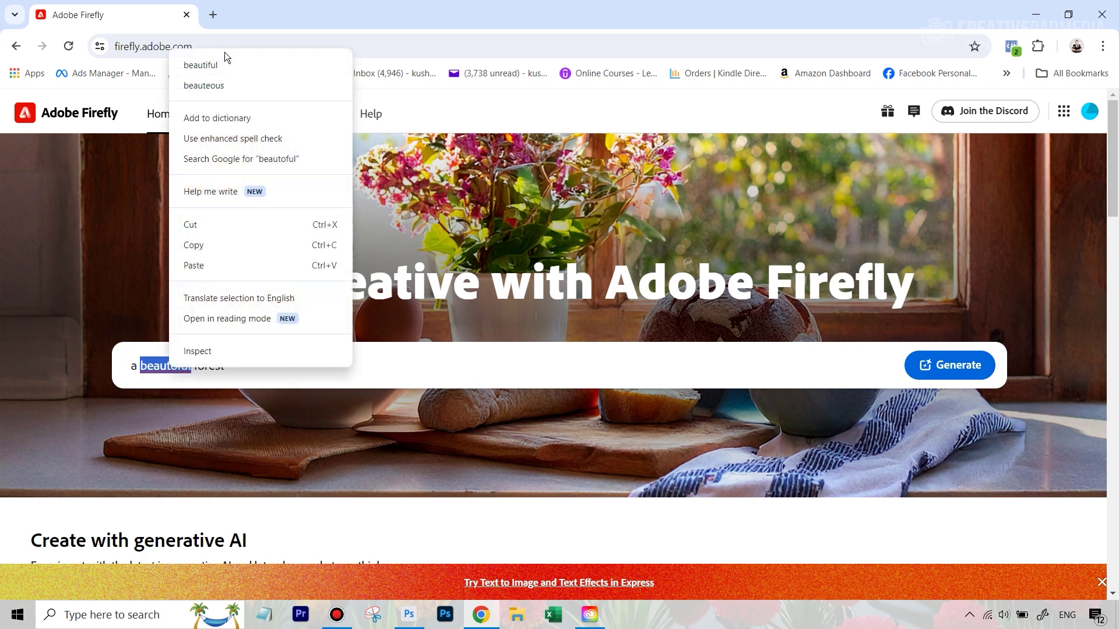
{"action": "left_click", "coordinate": [225, 63]}
{"action": "left_click", "coordinate": [971, 380]}
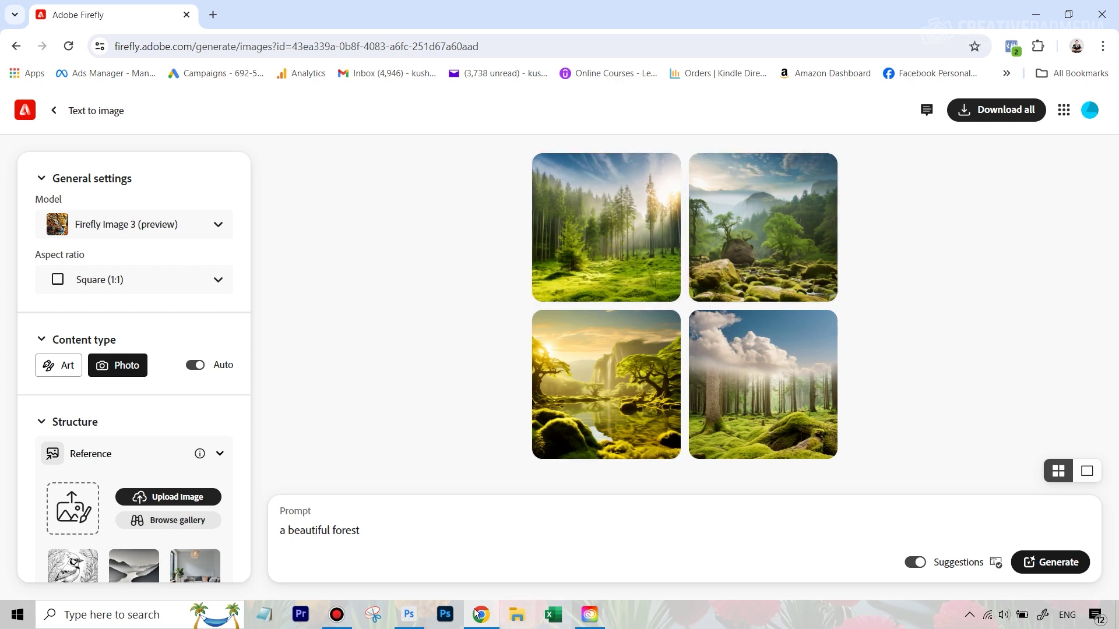
- Switch back to Photoshop and draw a freehand lasso selection around the man's front shoe and trouser hem
{"action": "left_click", "coordinate": [410, 615]}
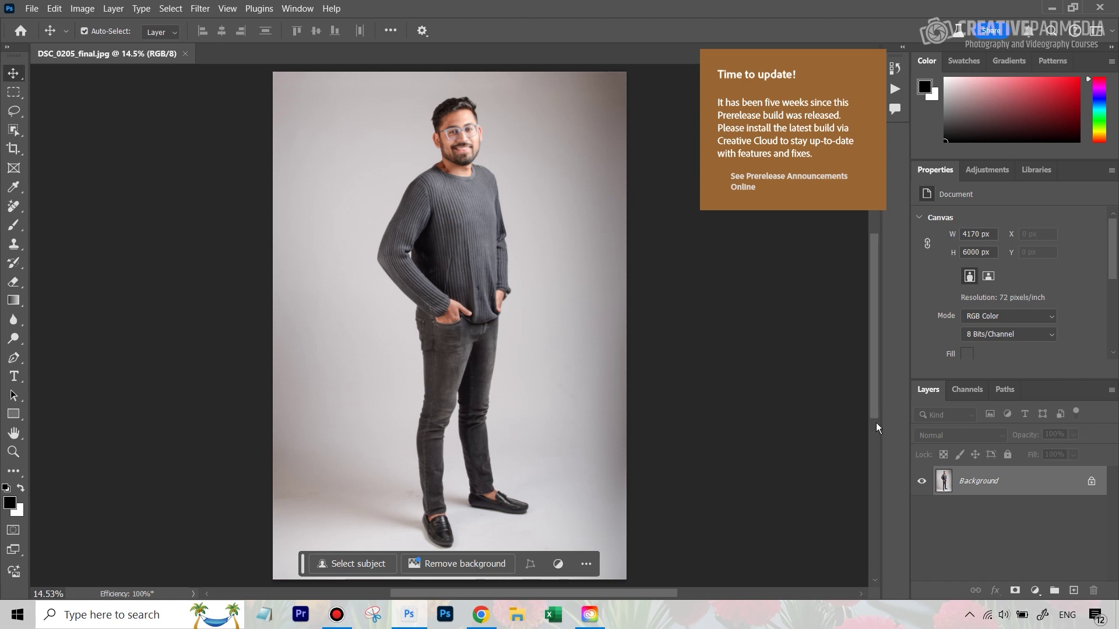
{"action": "scroll", "coordinate": [876, 422], "scroll_direction": "down", "scroll_amount": 2}
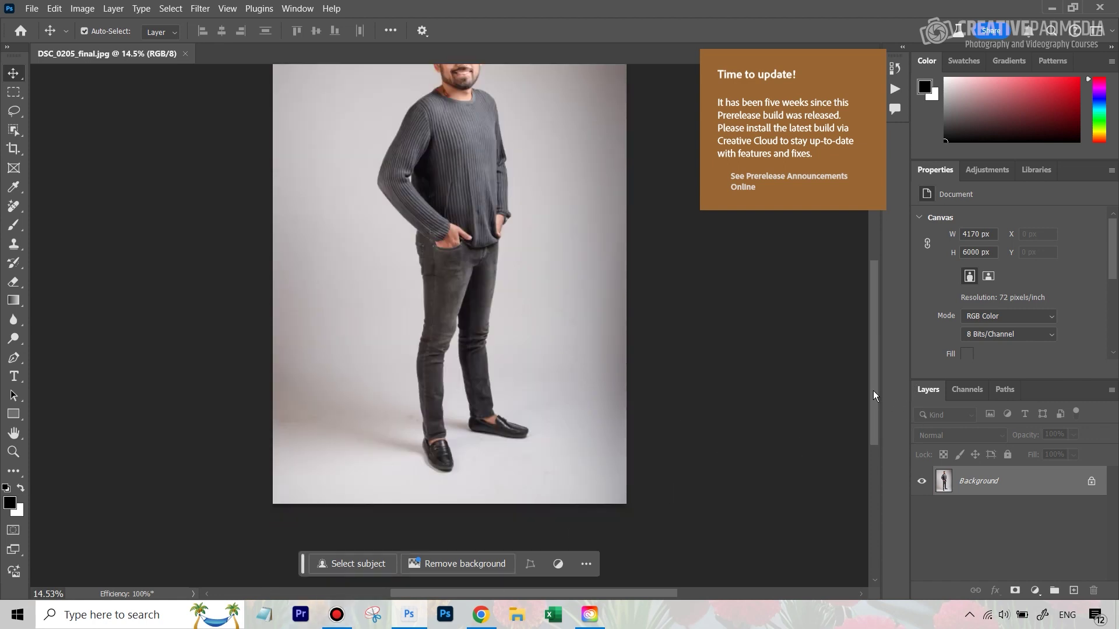
{"action": "scroll", "coordinate": [873, 395], "scroll_direction": "down", "scroll_amount": 1}
{"action": "scroll", "coordinate": [874, 367], "scroll_direction": "up", "scroll_amount": 3}
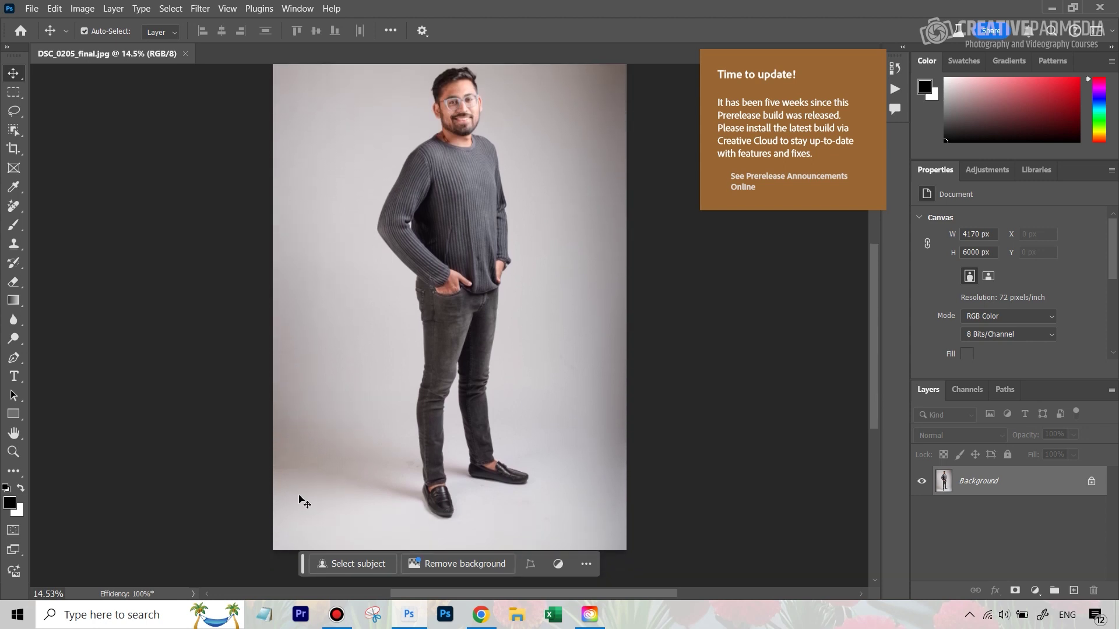
{"action": "left_click", "coordinate": [13, 113]}
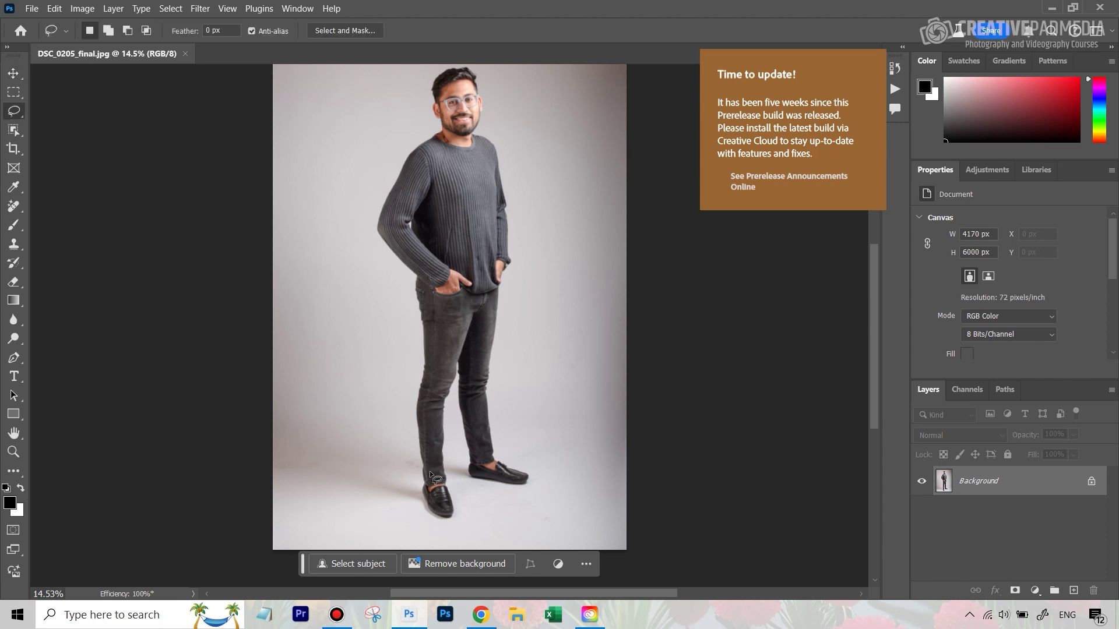
{"action": "key", "text": "z"}
{"action": "left_click_drag", "start_coordinate": [452, 527], "coordinate": [478, 518]}
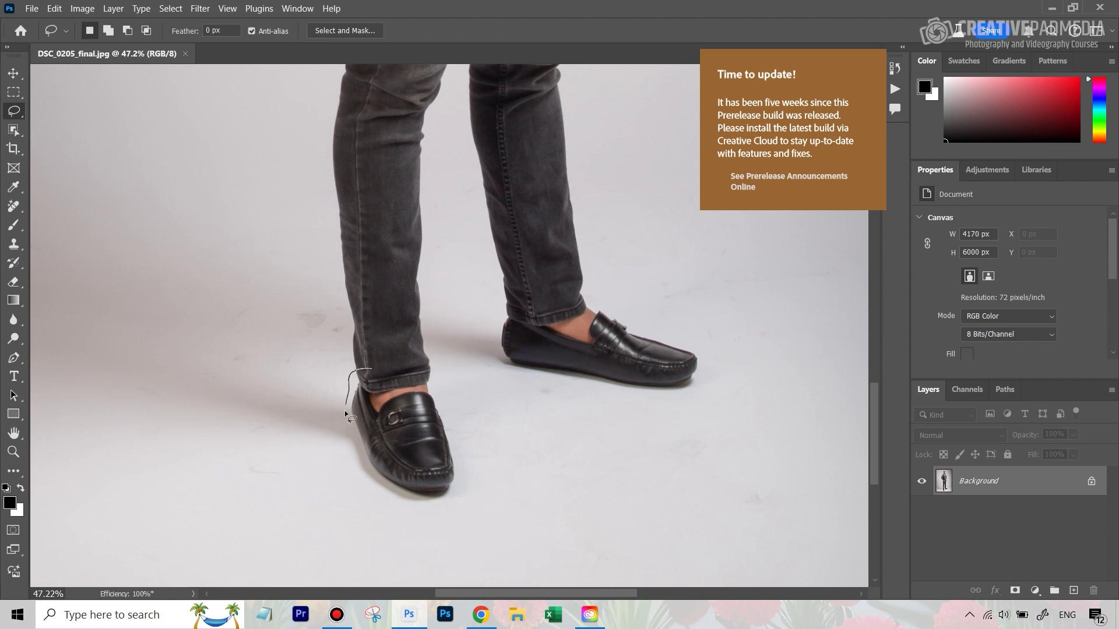
{"action": "mouse_move", "coordinate": [351, 459]}
{"action": "left_mouse_down"}
{"action": "mouse_move", "coordinate": [378, 494]}
{"action": "mouse_move", "coordinate": [431, 507]}
{"action": "mouse_move", "coordinate": [454, 500]}
{"action": "mouse_move", "coordinate": [467, 445]}
{"action": "left_mouse_up"}
{"action": "mouse_move", "coordinate": [449, 387]}
{"action": "left_mouse_down"}
{"action": "mouse_move", "coordinate": [425, 369]}
{"action": "mouse_move", "coordinate": [366, 370]}
{"action": "left_mouse_up"}
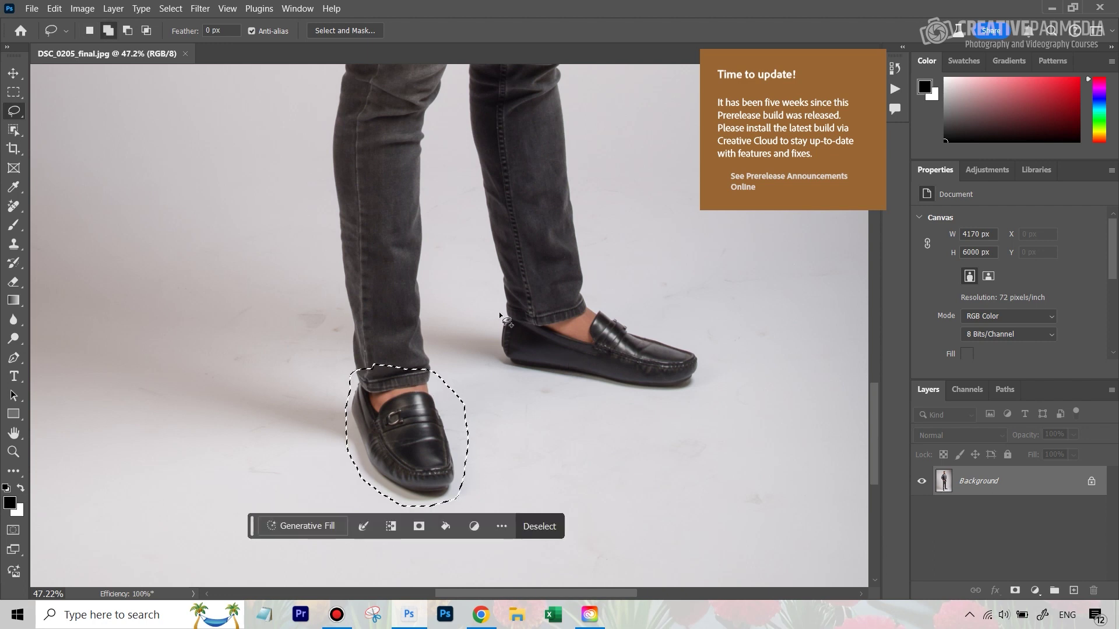
- Add the man's rear shoe to the existing lasso selection with a loose outline that includes the trouser hem
{"action": "left_click_drag", "start_coordinate": [499, 312], "coordinate": [496, 330]}
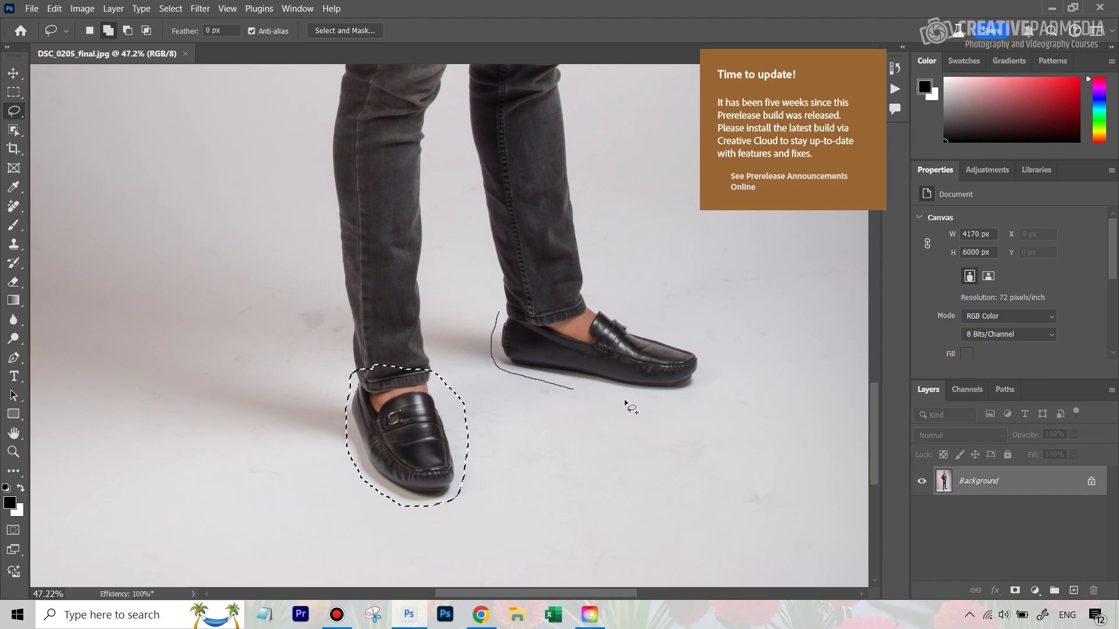
{"action": "mouse_move", "coordinate": [624, 400]}
{"action": "left_mouse_down"}
{"action": "mouse_move", "coordinate": [698, 396]}
{"action": "mouse_move", "coordinate": [708, 351]}
{"action": "left_mouse_up"}
{"action": "left_click_drag", "start_coordinate": [596, 296], "coordinate": [499, 315]}
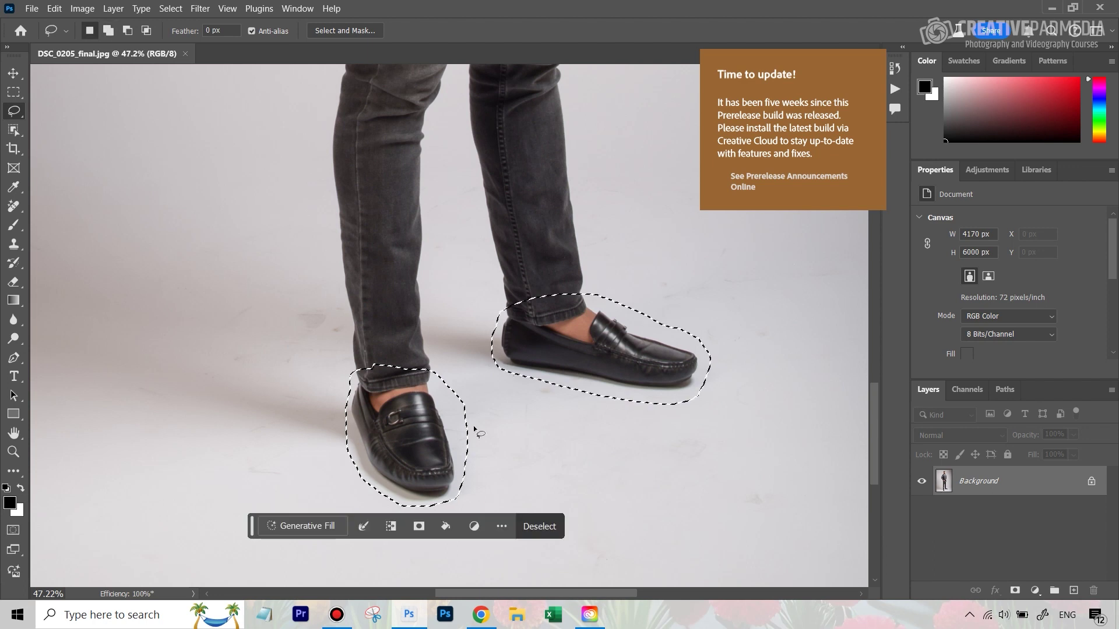
- Run Generative Fill on the two selected shoes with the prompt "sneakers"
{"action": "left_click", "coordinate": [308, 526]}
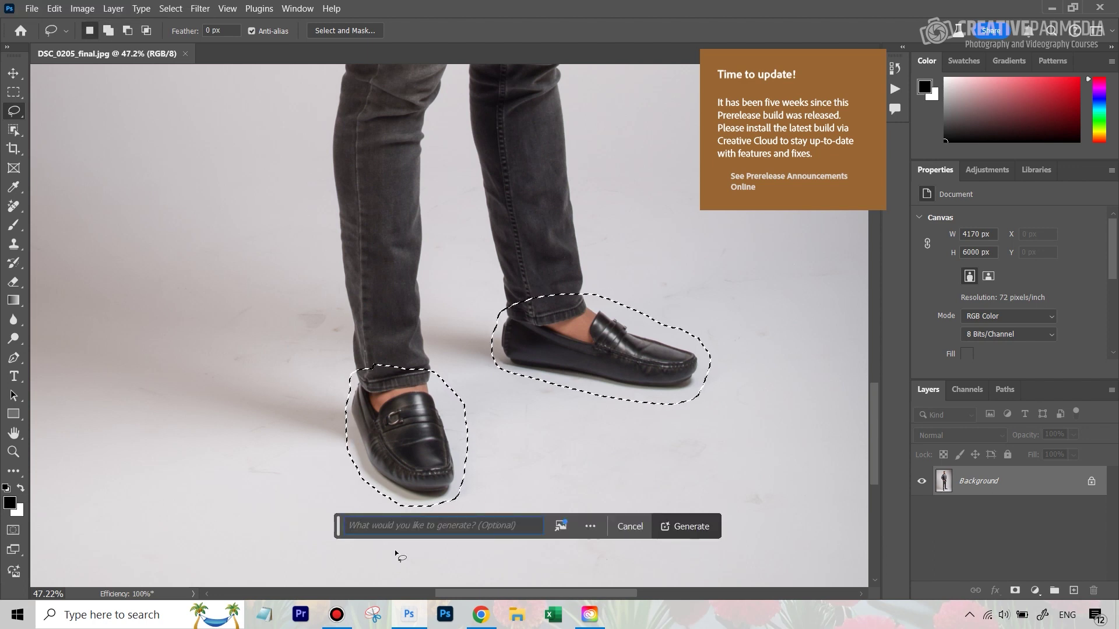
{"action": "type", "text": "sna"}
{"action": "key", "text": "BackSpace"}
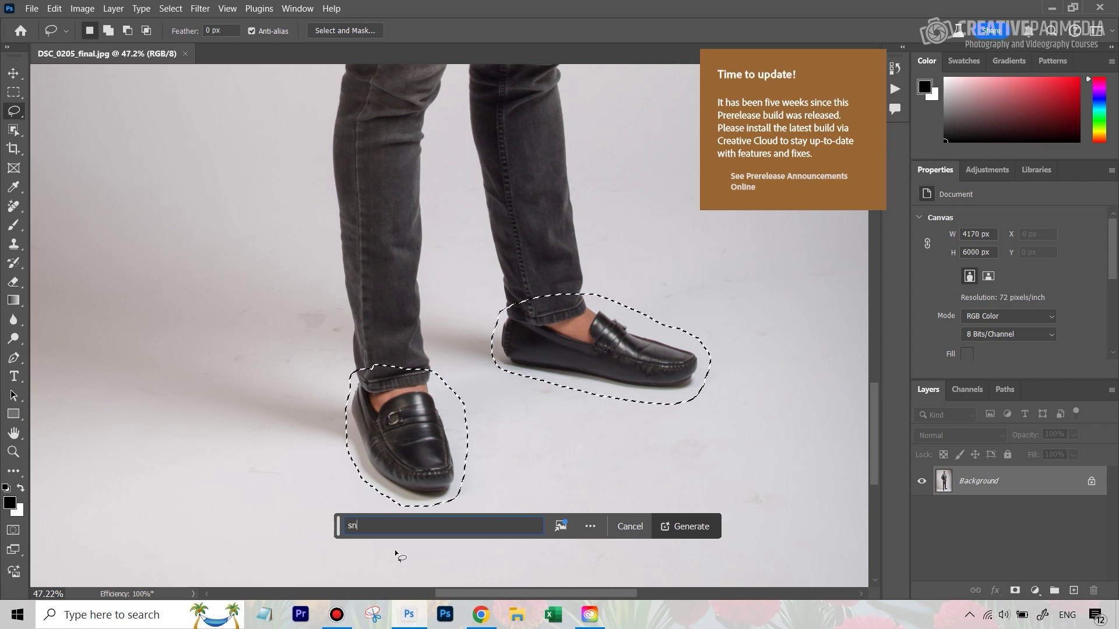
{"action": "type", "text": "eakers"}
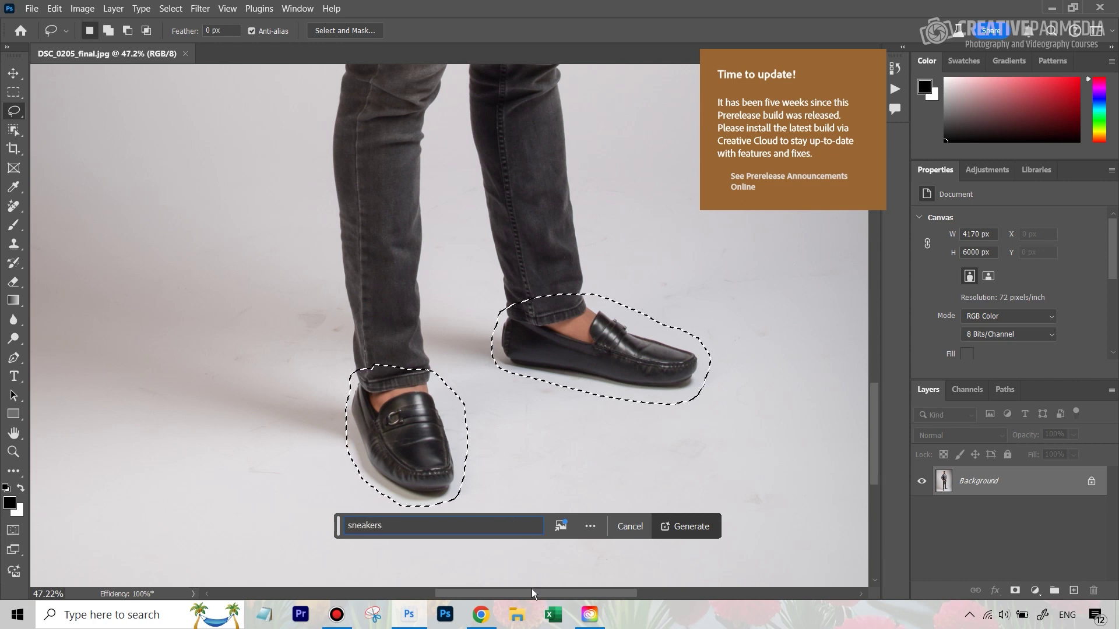
{"action": "left_click", "coordinate": [684, 527]}
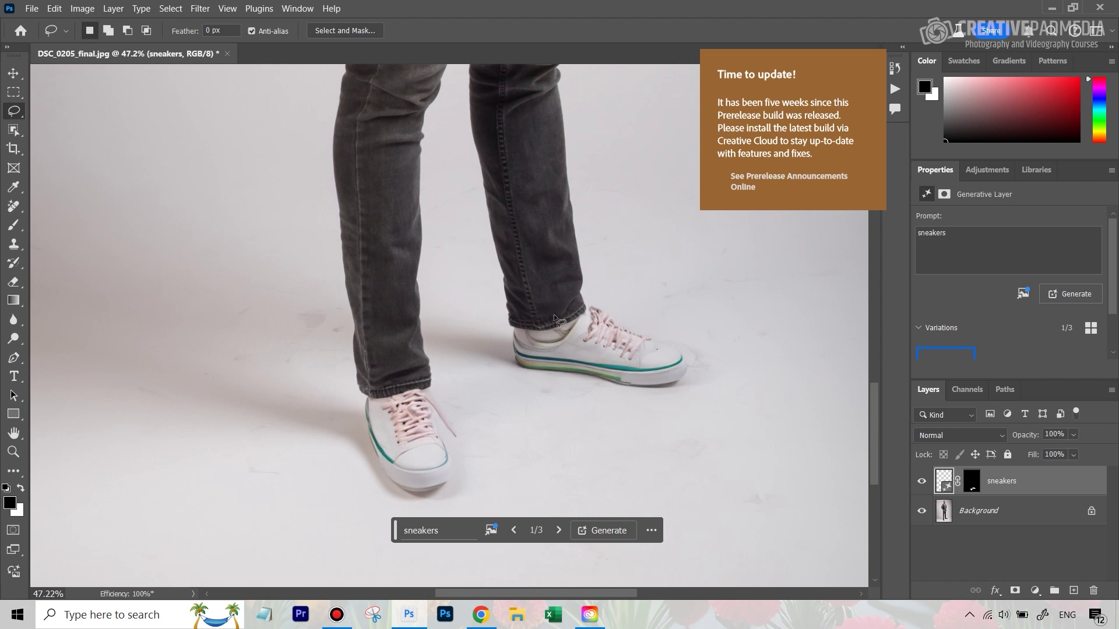
- Hide and show the sneakers layer twice to compare the generated sneakers with the original shoes
{"action": "left_click", "coordinate": [920, 483]}
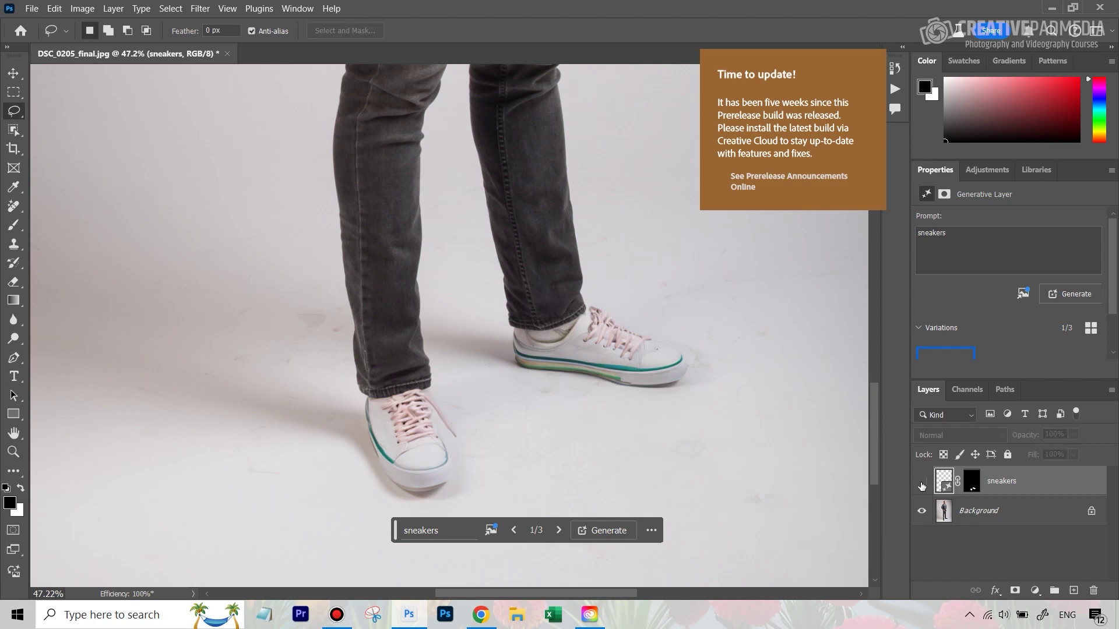
{"action": "left_click", "coordinate": [921, 483]}
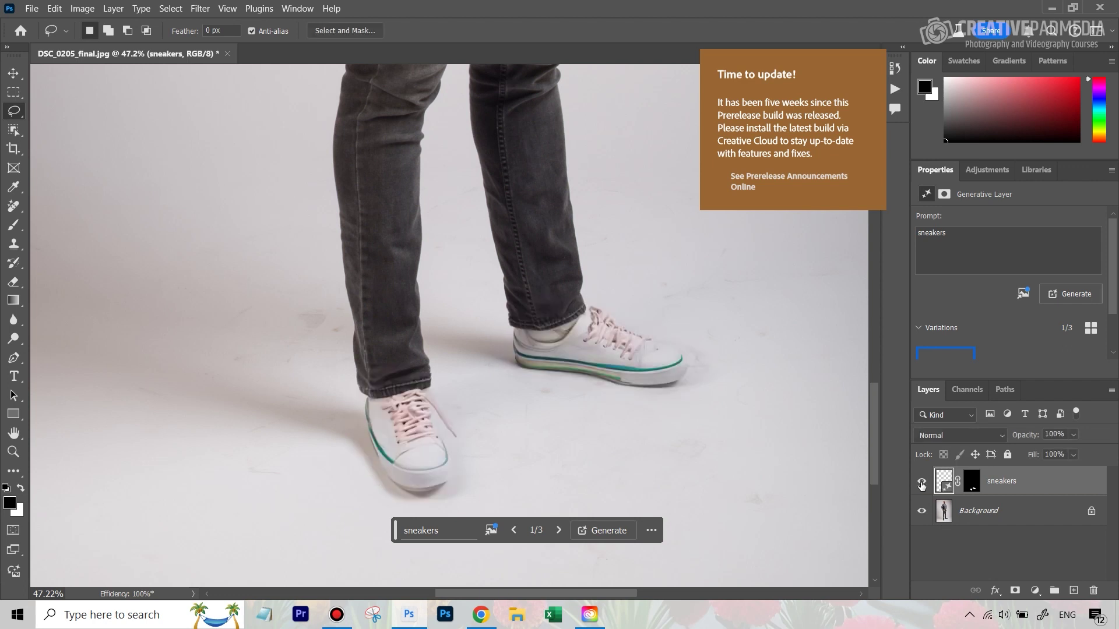
{"action": "left_click", "coordinate": [921, 483]}
{"action": "left_click", "coordinate": [921, 483]}
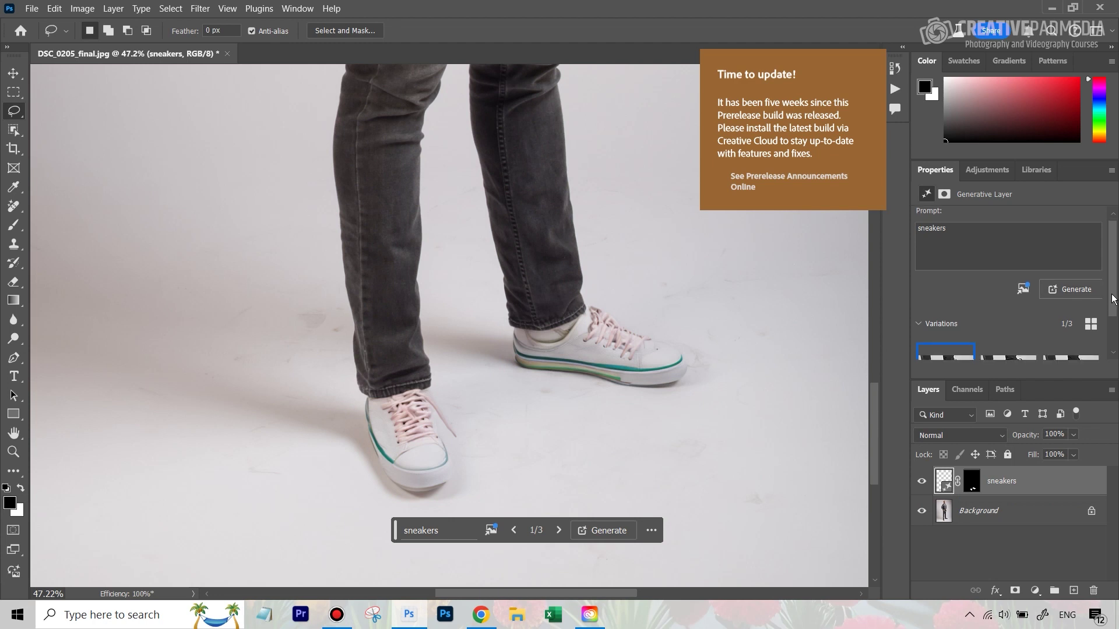
- Preview the second and third variations of the generated sneakers, and return to the first one
{"action": "scroll", "coordinate": [1008, 326], "scroll_direction": "down", "scroll_amount": 1}
{"action": "left_click", "coordinate": [1010, 332]}
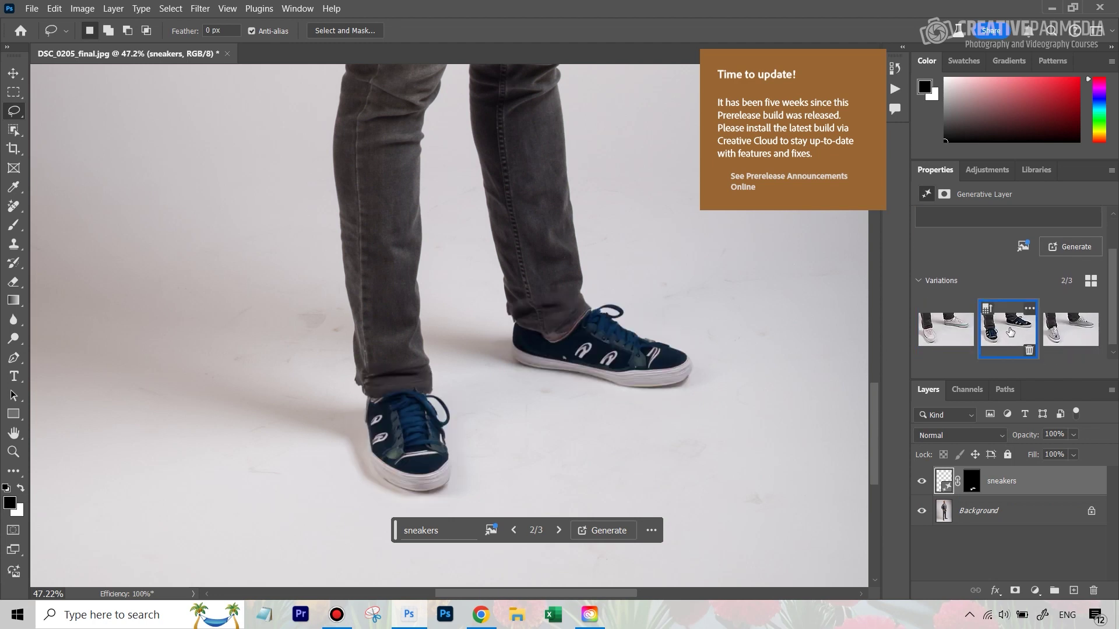
{"action": "left_click", "coordinate": [1064, 328]}
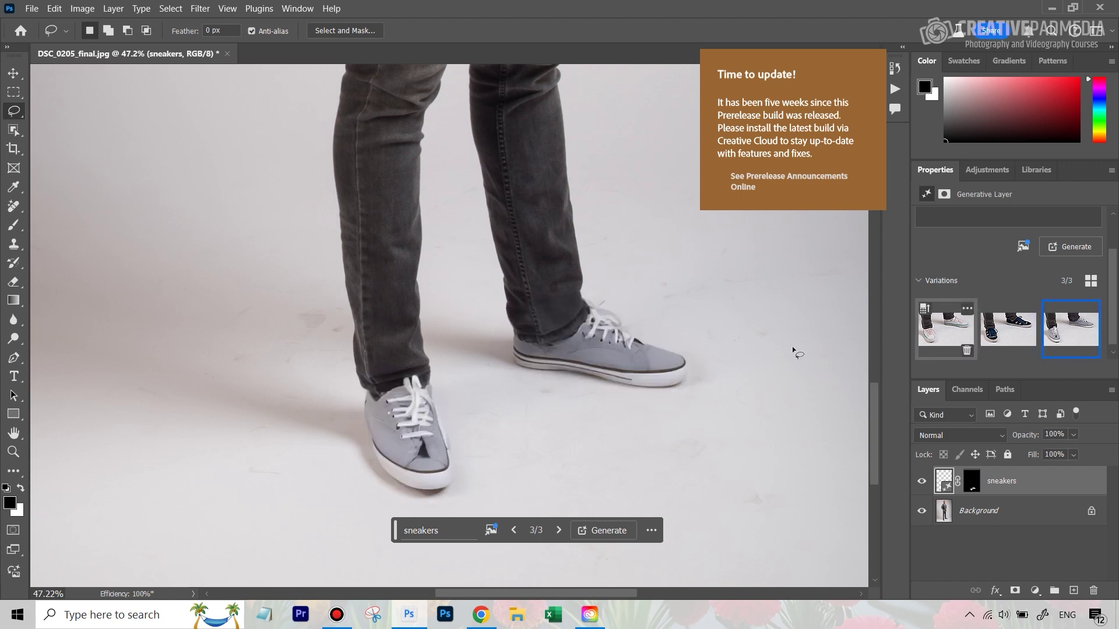
{"action": "left_click", "coordinate": [945, 337]}
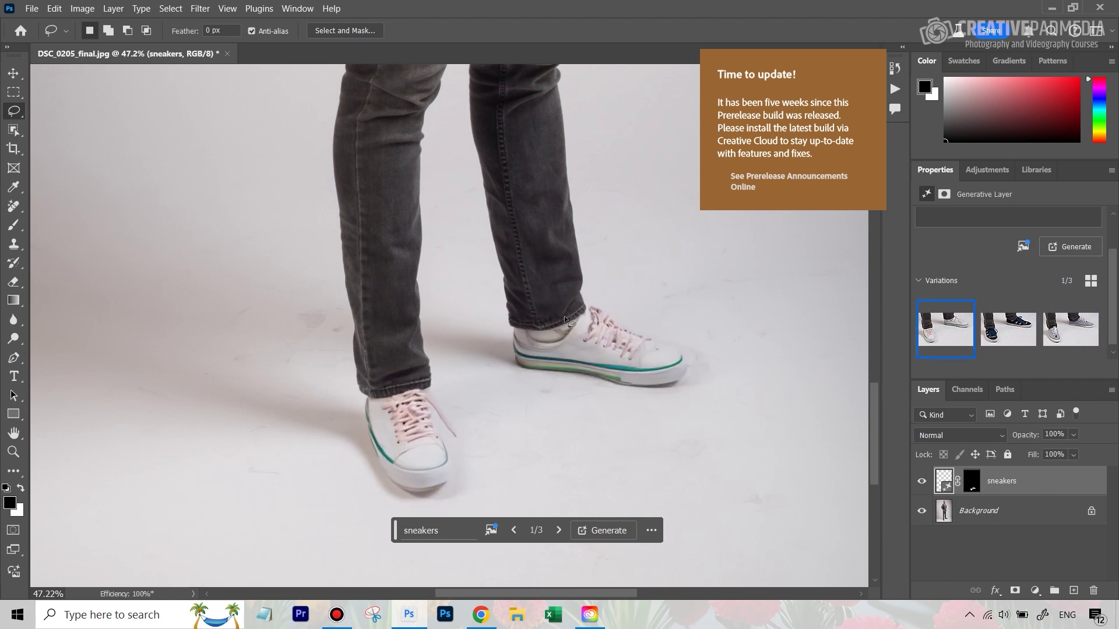
- Move the contextual task bar clear of the front shoe and show the description of the reference image option
{"action": "key", "text": "ctrl+0"}
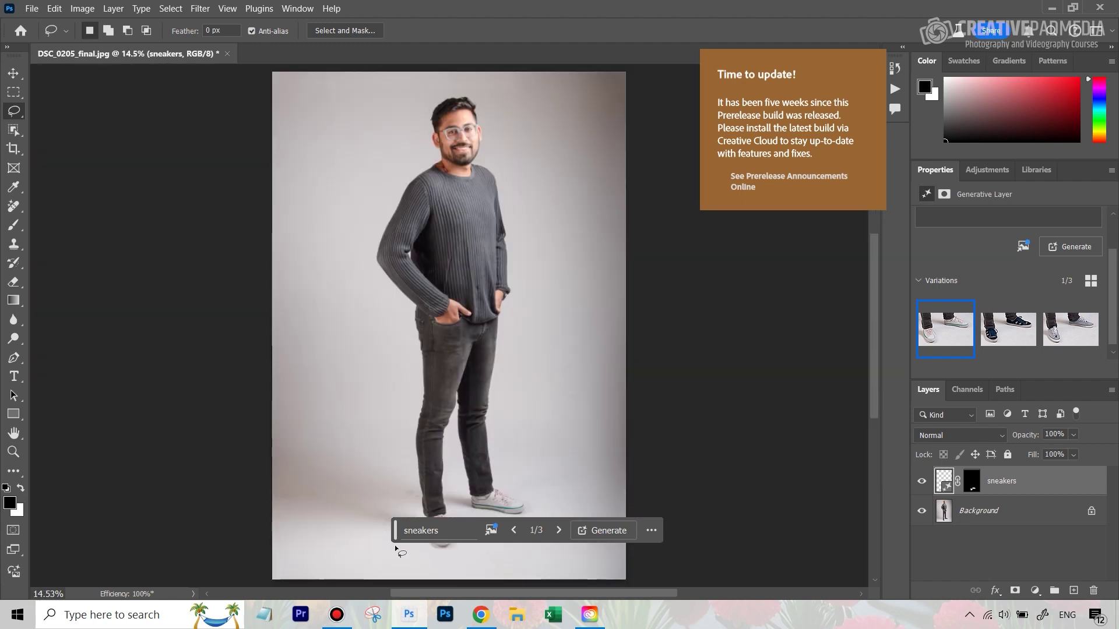
{"action": "left_click_drag", "start_coordinate": [395, 533], "coordinate": [377, 571]}
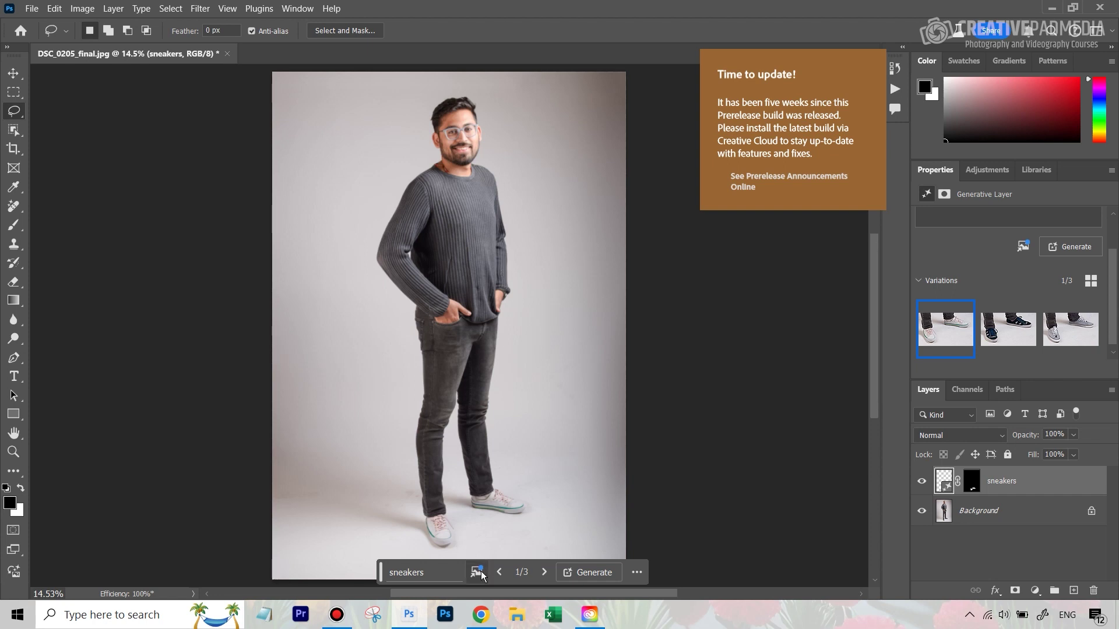
{"action": "mouse_move", "coordinate": [476, 574]}
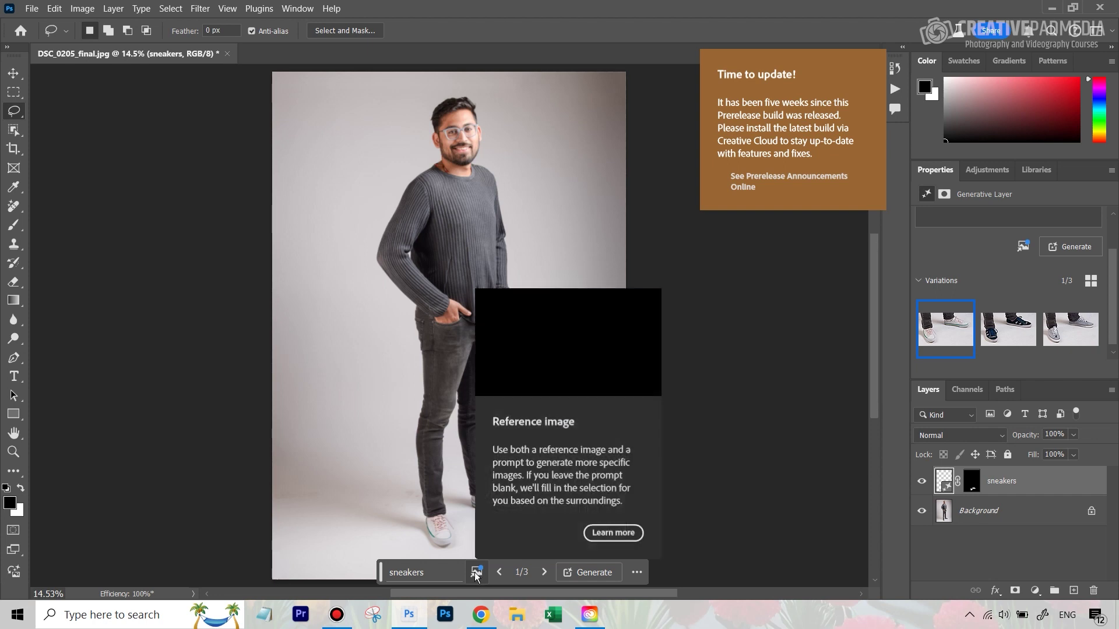
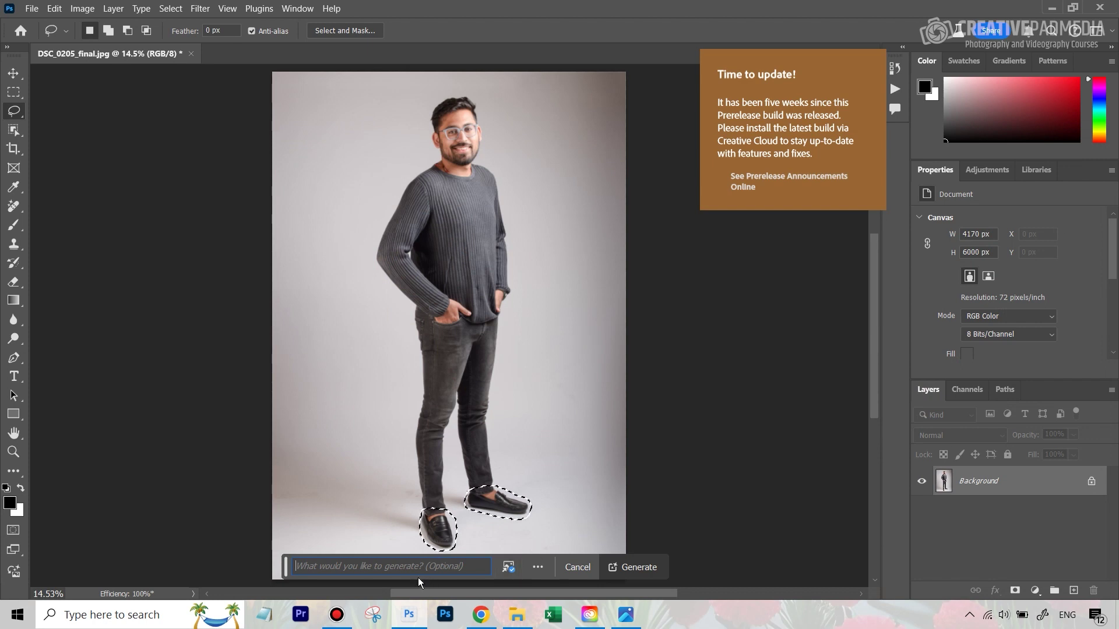
- Generate a fill for the two selected shoes from the prompt "red sneakers" with the attached reference image
{"action": "type", "text": "red sn"}
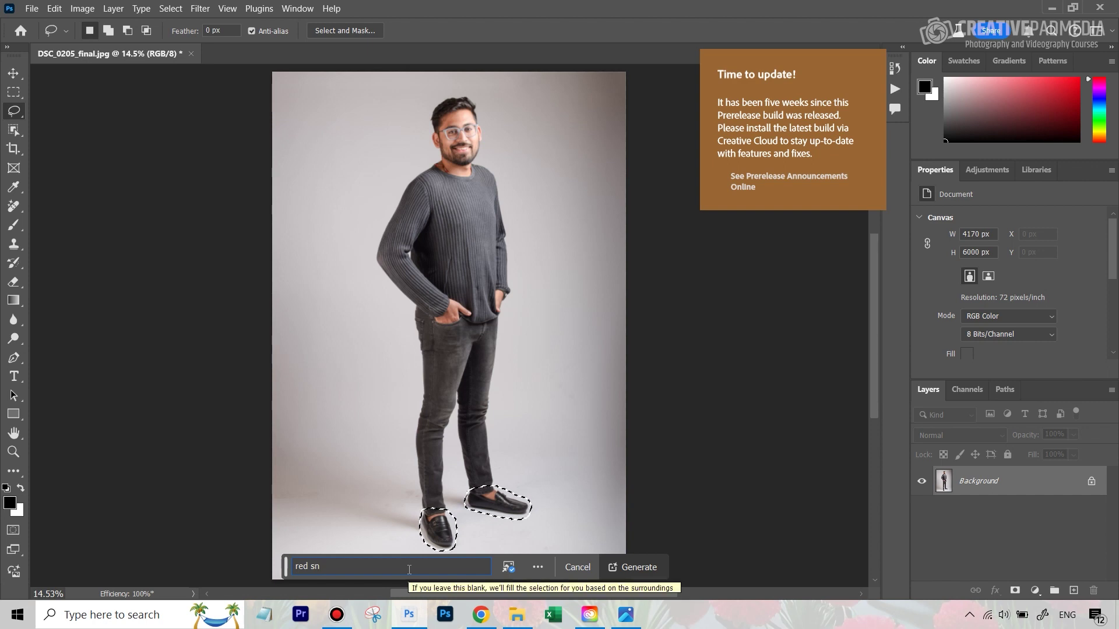
{"action": "type", "text": "eakers"}
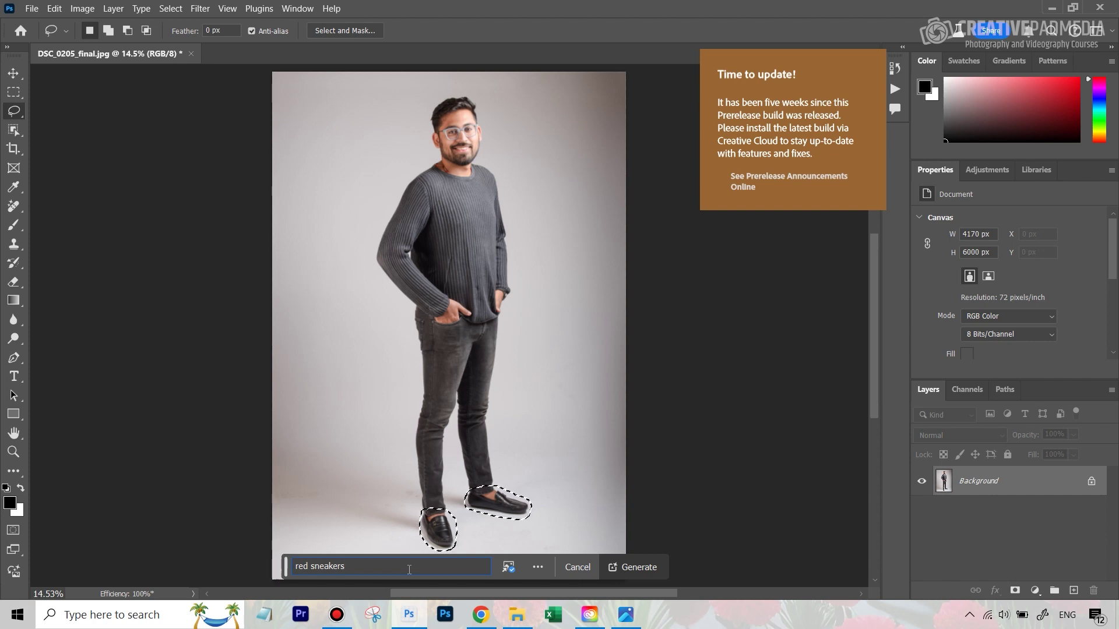
{"action": "left_click", "coordinate": [623, 566]}
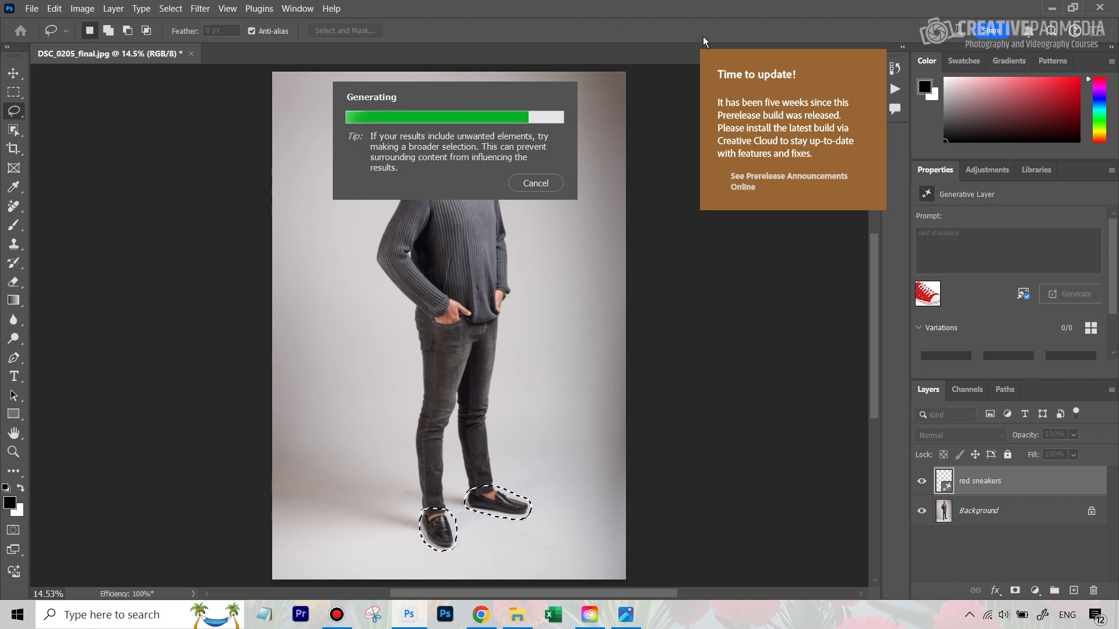
- Check the list of available app updates in Creative Cloud Desktop and return to Photoshop
{"action": "left_click", "coordinate": [597, 620]}
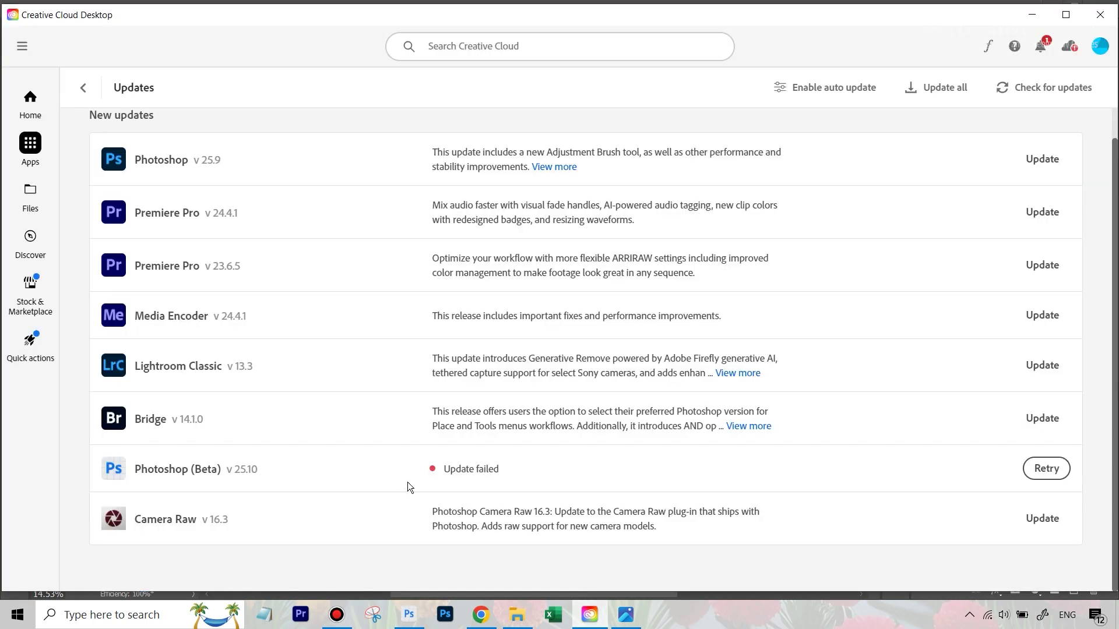
{"action": "left_click", "coordinate": [409, 616]}
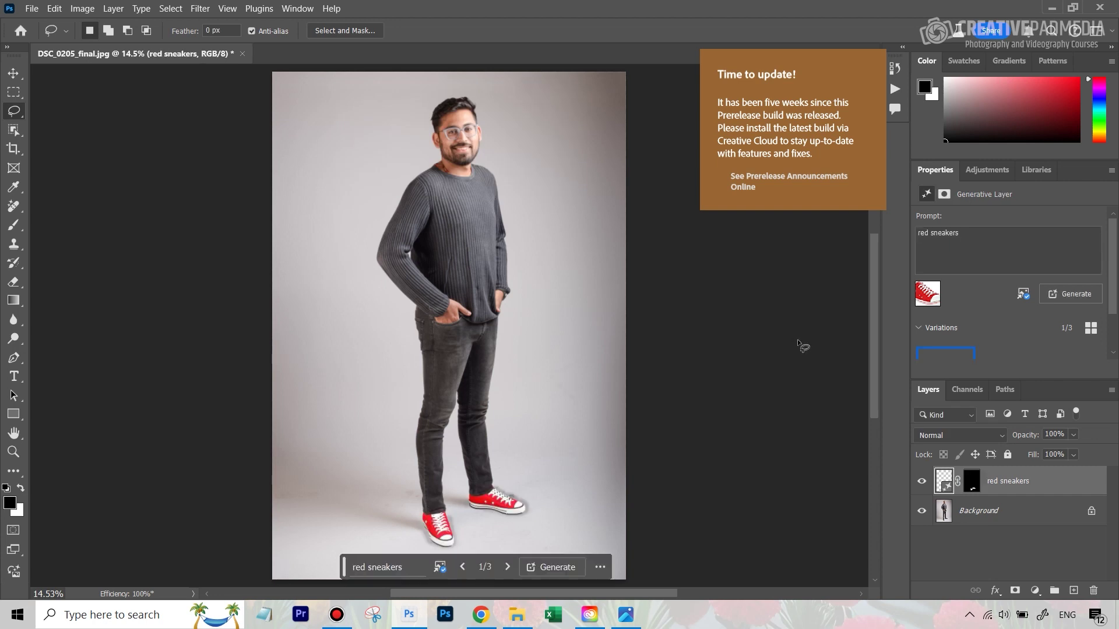
- Place the reference photo 22.JPG beside the man and compare its shoe with a close-up of the generated sneakers
{"action": "left_click", "coordinate": [633, 615]}
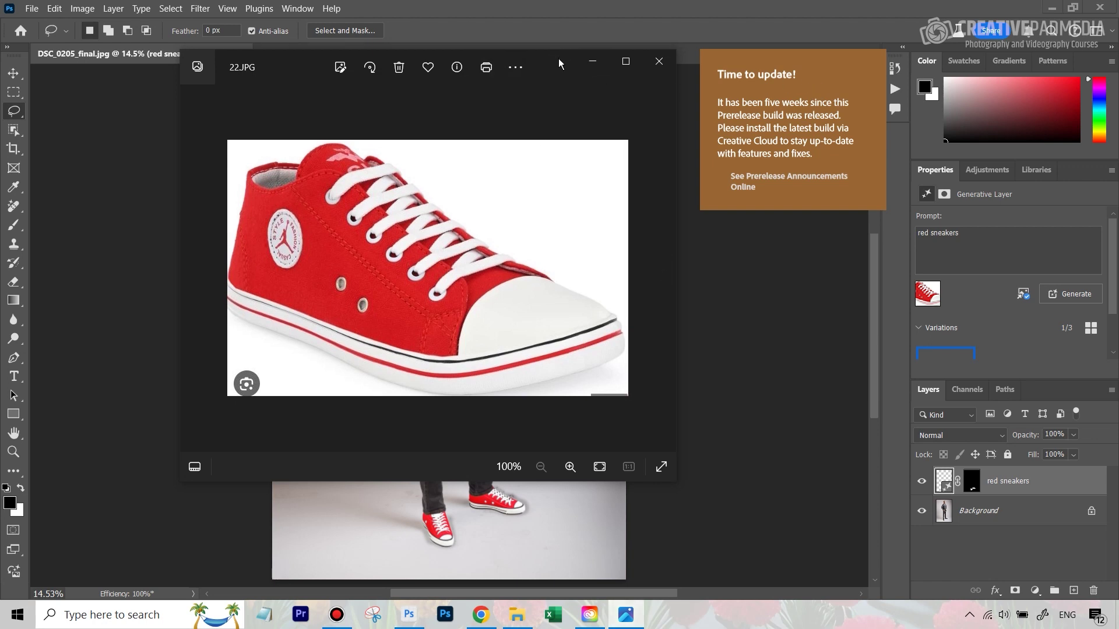
{"action": "left_click_drag", "start_coordinate": [558, 59], "coordinate": [950, 148]}
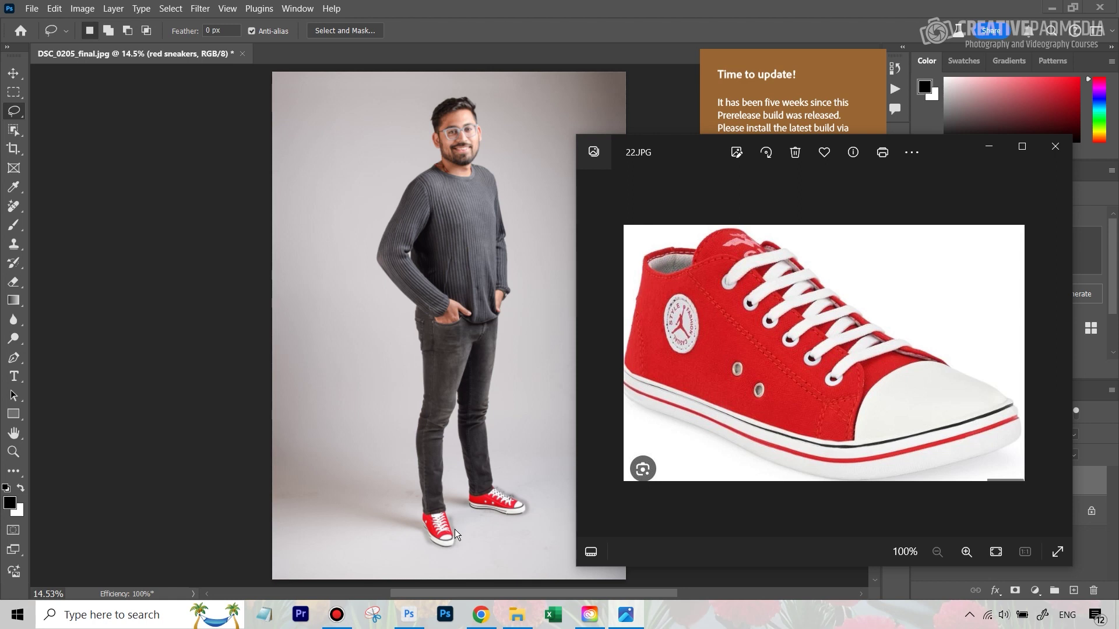
{"action": "left_click", "coordinate": [249, 194]}
{"action": "key", "text": "z"}
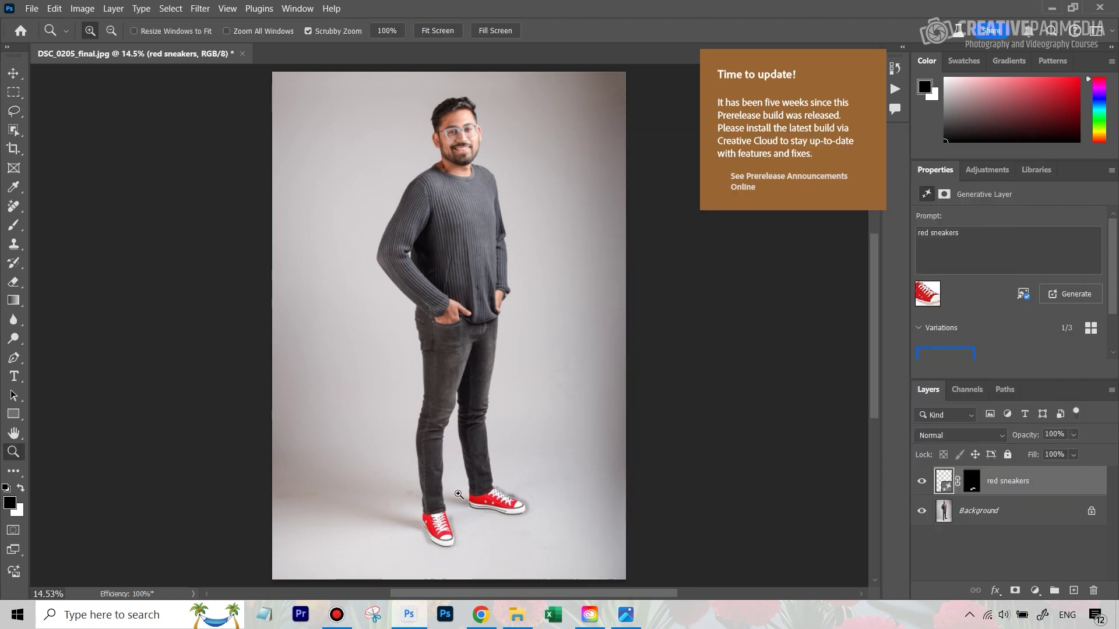
{"action": "left_click_drag", "start_coordinate": [458, 494], "coordinate": [496, 495]}
{"action": "key", "text": "l"}
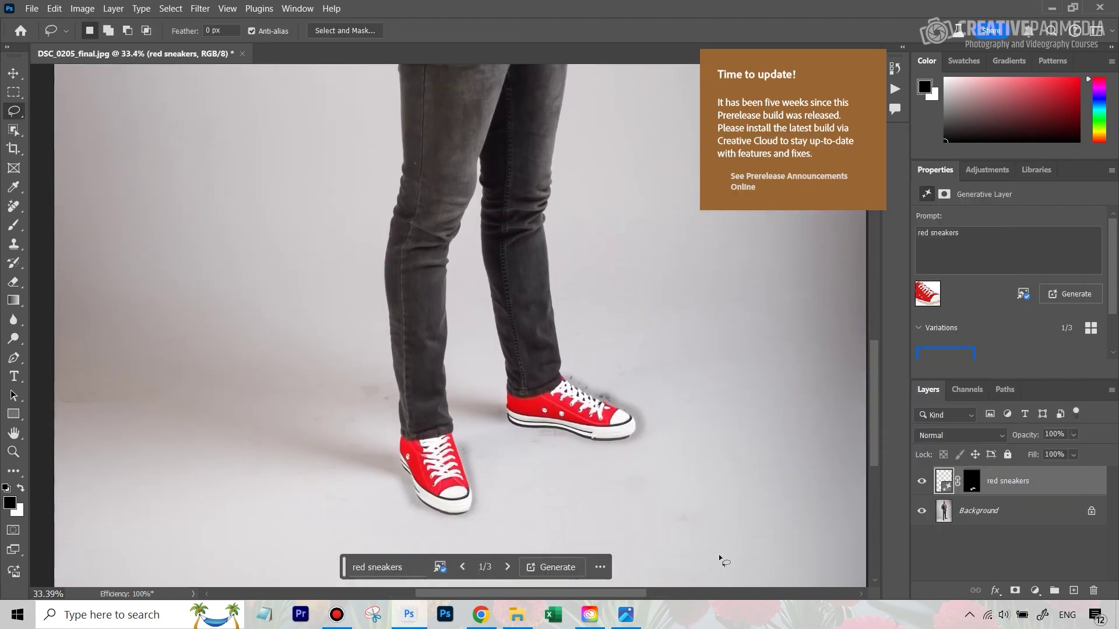
{"action": "left_click", "coordinate": [626, 615]}
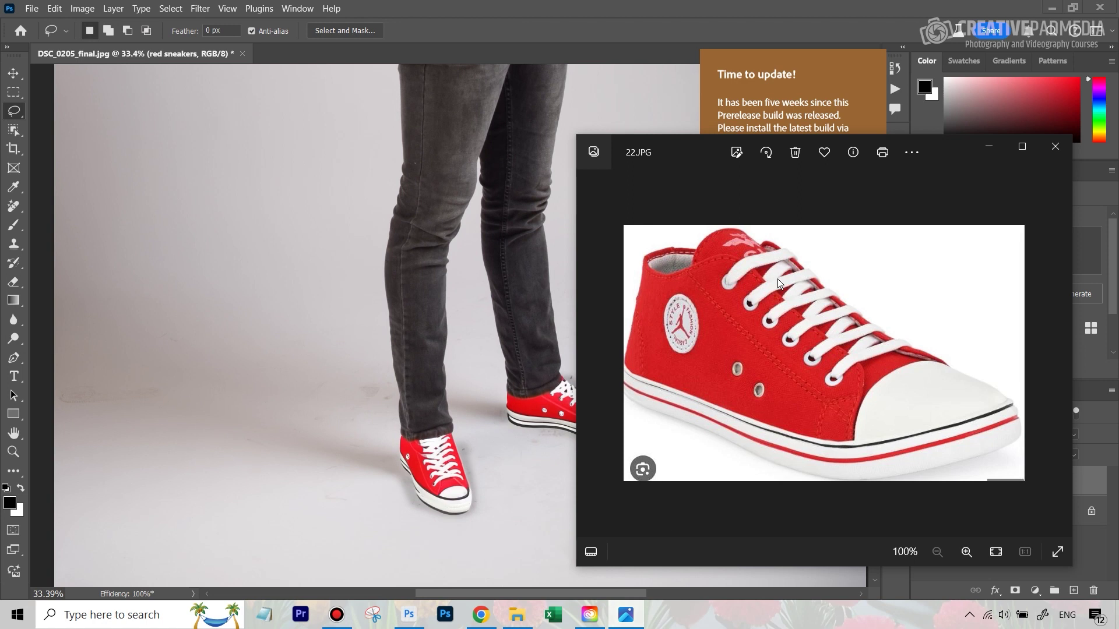
{"action": "left_click", "coordinate": [428, 443]}
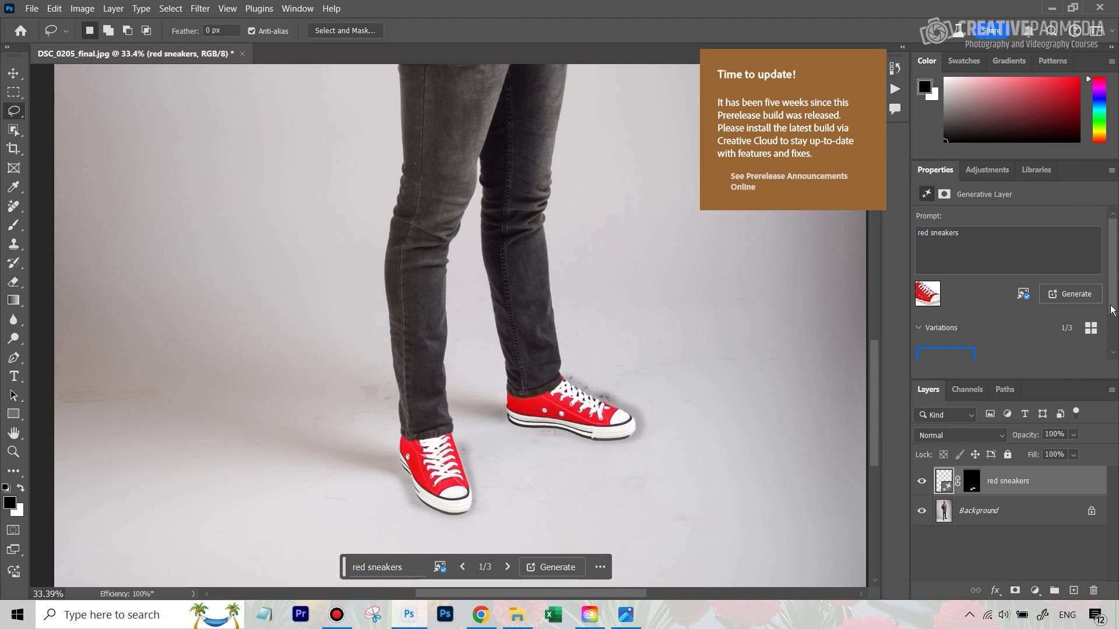
- Preview the second and third sneaker variations up close, and return to the first one and the full image view
{"action": "scroll", "coordinate": [1114, 341], "scroll_direction": "down", "scroll_amount": 2}
{"action": "scroll", "coordinate": [1114, 341], "scroll_direction": "down", "scroll_amount": 1}
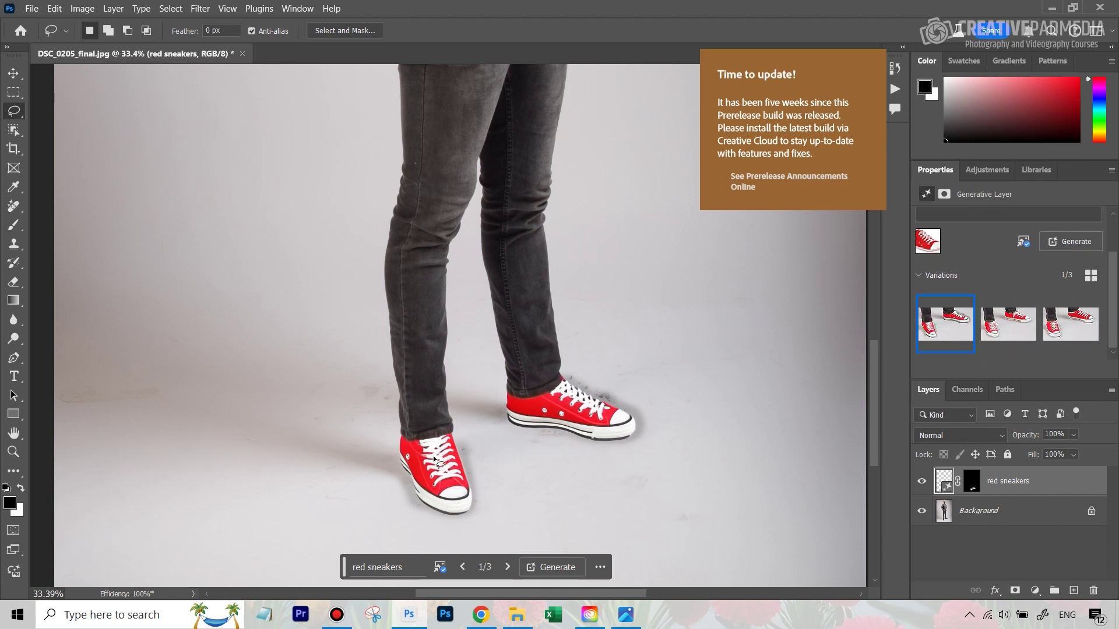
{"action": "left_click", "coordinate": [1005, 321]}
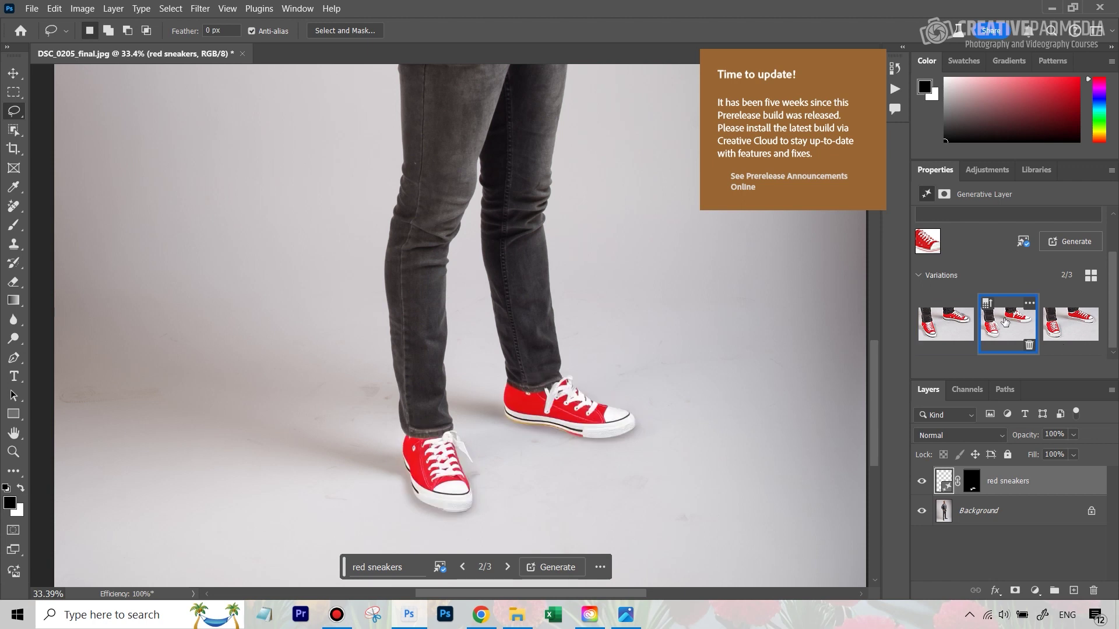
{"action": "left_click", "coordinate": [1075, 328]}
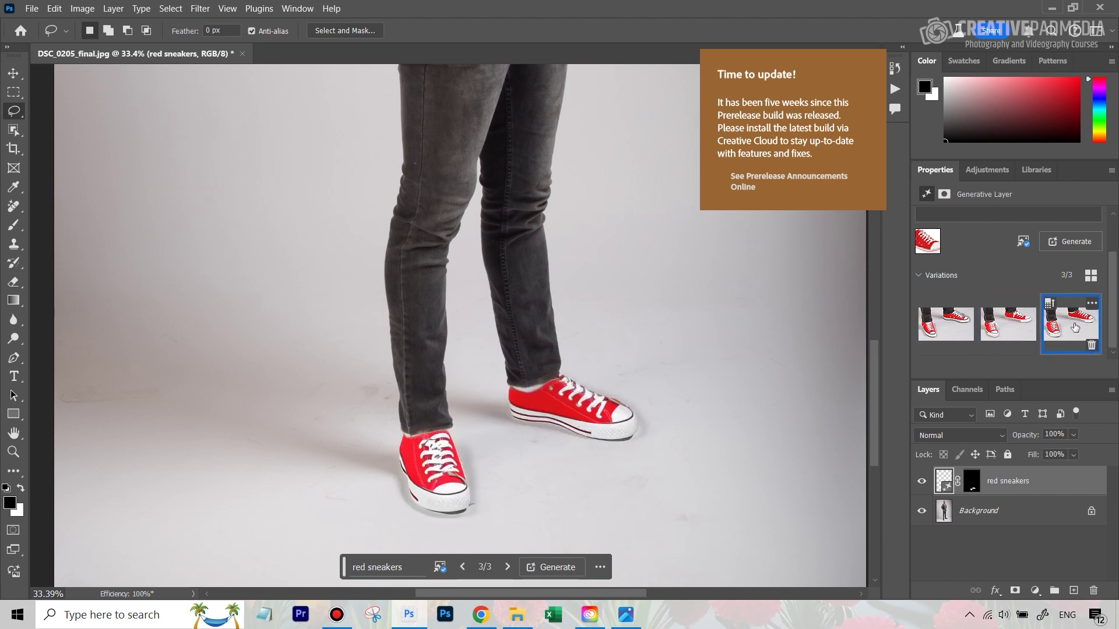
{"action": "left_click", "coordinate": [945, 330]}
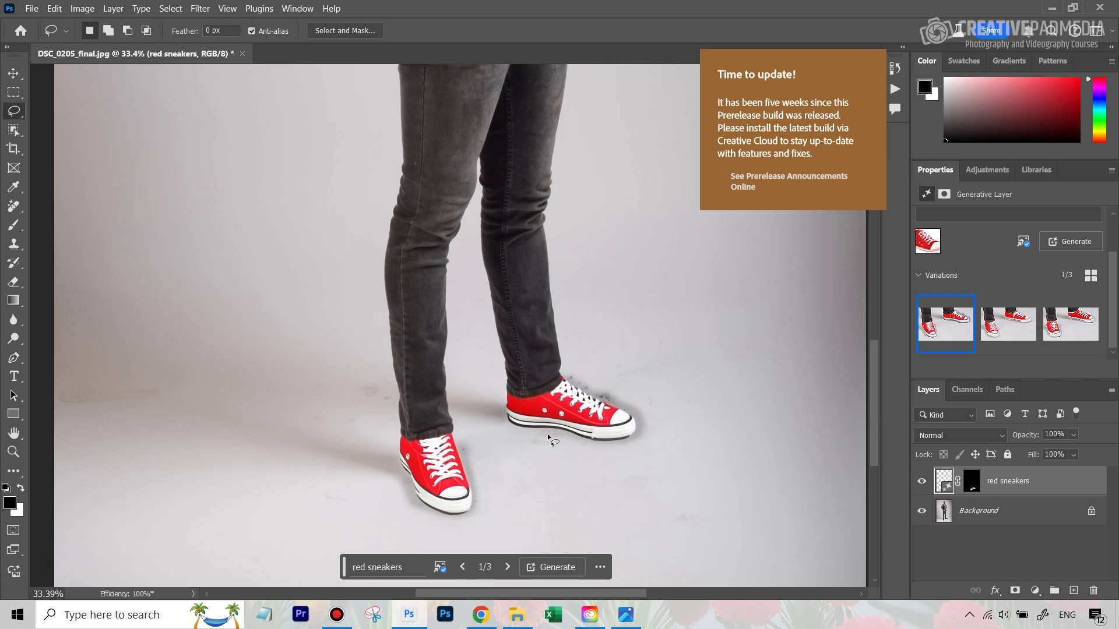
{"action": "key", "text": "ctrl+0"}
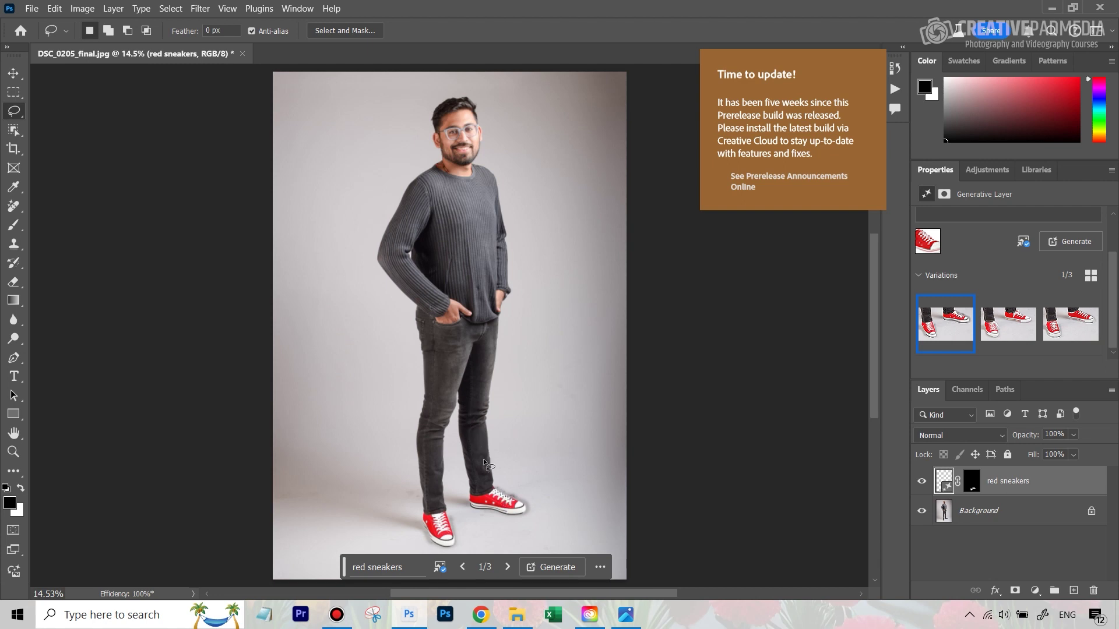
- Examine the first variation's shoes and the floor around them, compare them with the reference photo 22.JPG, and close the photo
{"action": "mouse_move", "coordinate": [440, 568]}
{"action": "mouse_move", "coordinate": [1014, 320]}
{"action": "key", "text": "z"}
{"action": "left_click_drag", "start_coordinate": [482, 533], "coordinate": [542, 512]}
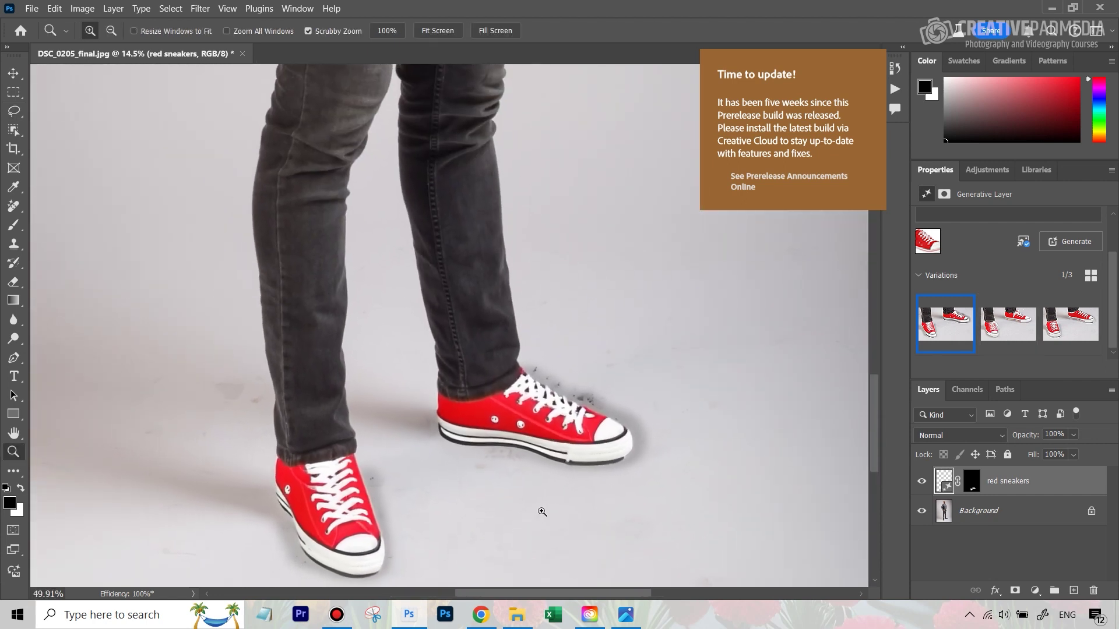
{"action": "key", "text": "l"}
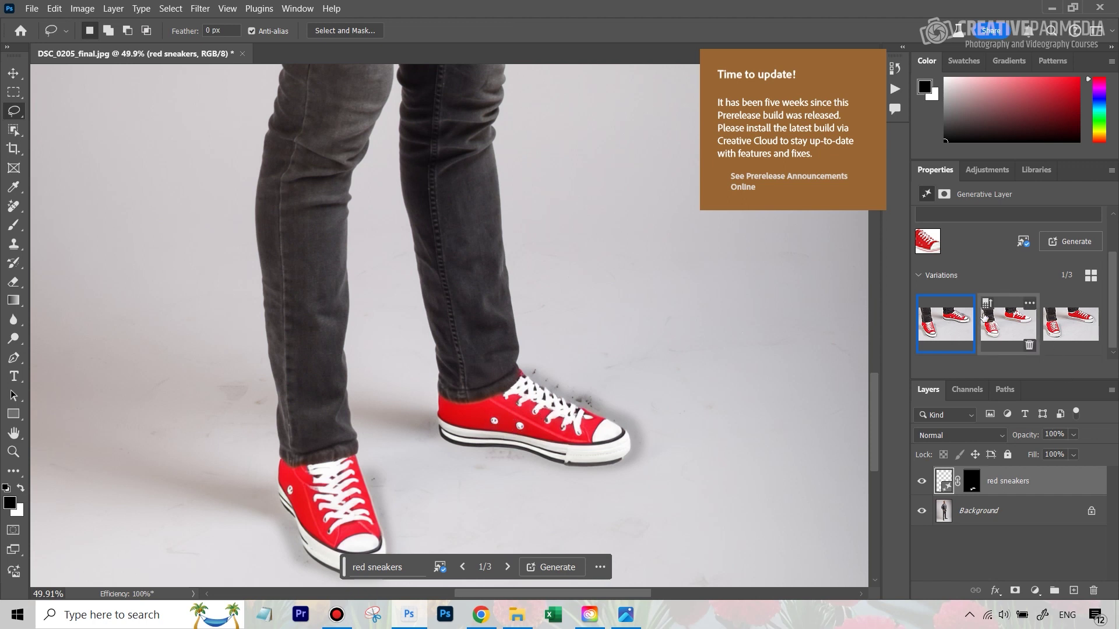
{"action": "mouse_move", "coordinate": [967, 322]}
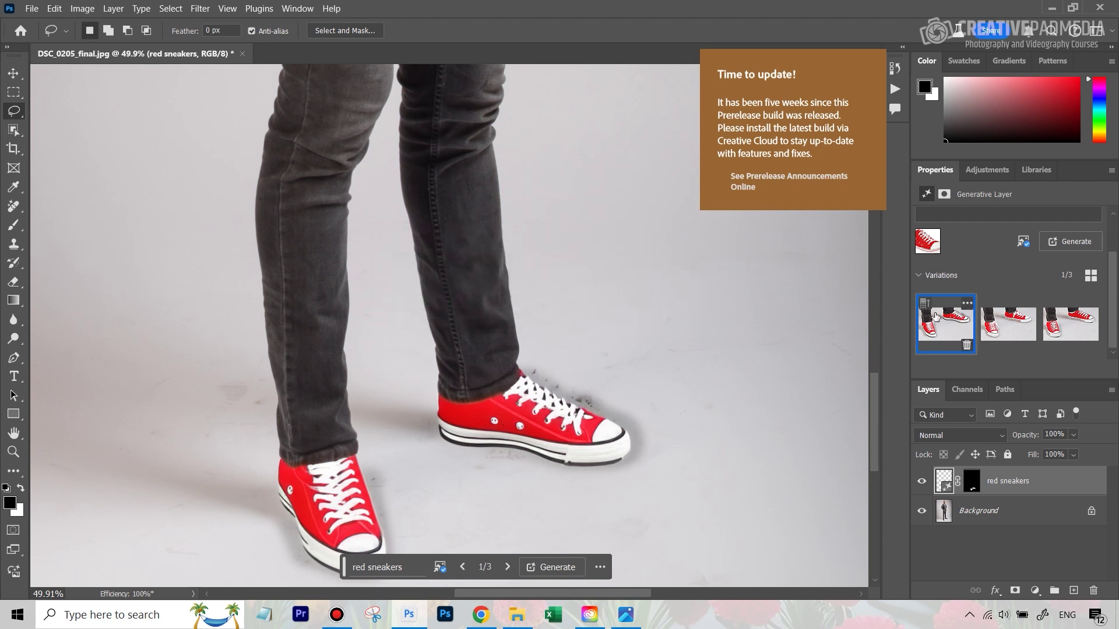
{"action": "key", "text": "z"}
{"action": "mouse_move", "coordinate": [515, 408]}
{"action": "left_mouse_down"}
{"action": "mouse_move", "coordinate": [560, 415]}
{"action": "mouse_move", "coordinate": [467, 437]}
{"action": "mouse_move", "coordinate": [477, 442]}
{"action": "left_mouse_up"}
{"action": "key", "text": "l"}
{"action": "key", "text": "z"}
{"action": "left_click_drag", "start_coordinate": [578, 431], "coordinate": [392, 496]}
{"action": "key", "text": "l"}
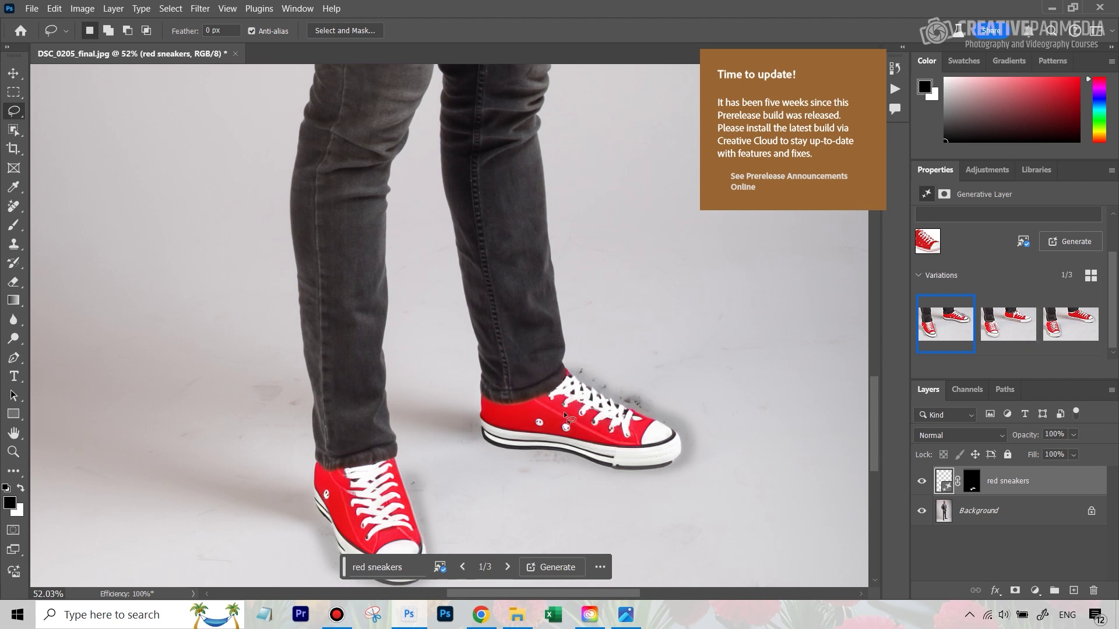
{"action": "left_click", "coordinate": [633, 619]}
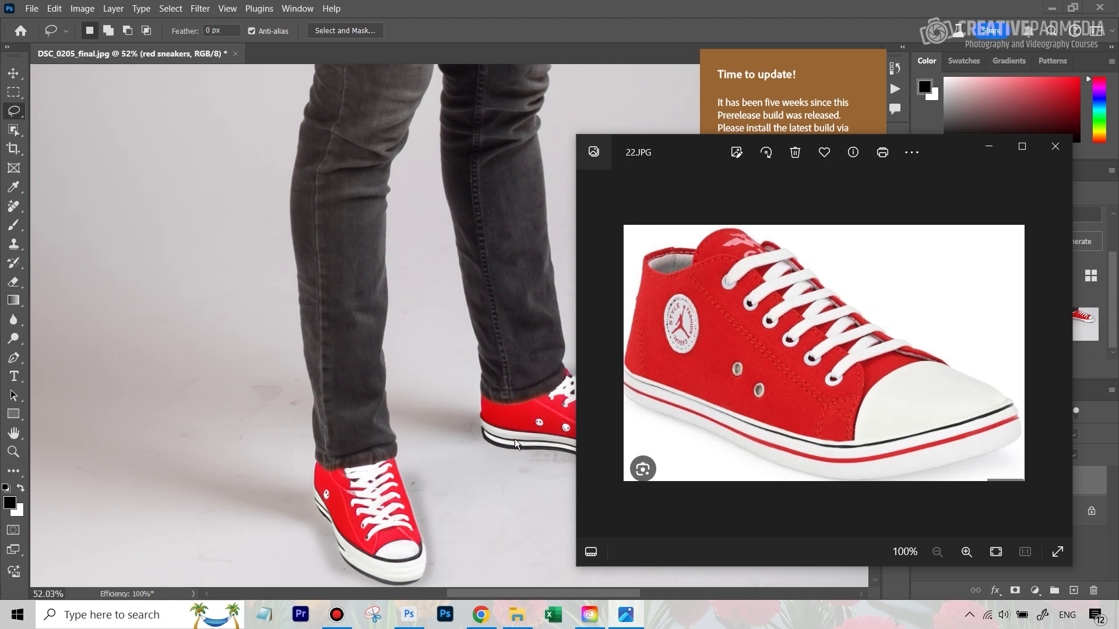
{"action": "left_click", "coordinate": [1056, 147]}
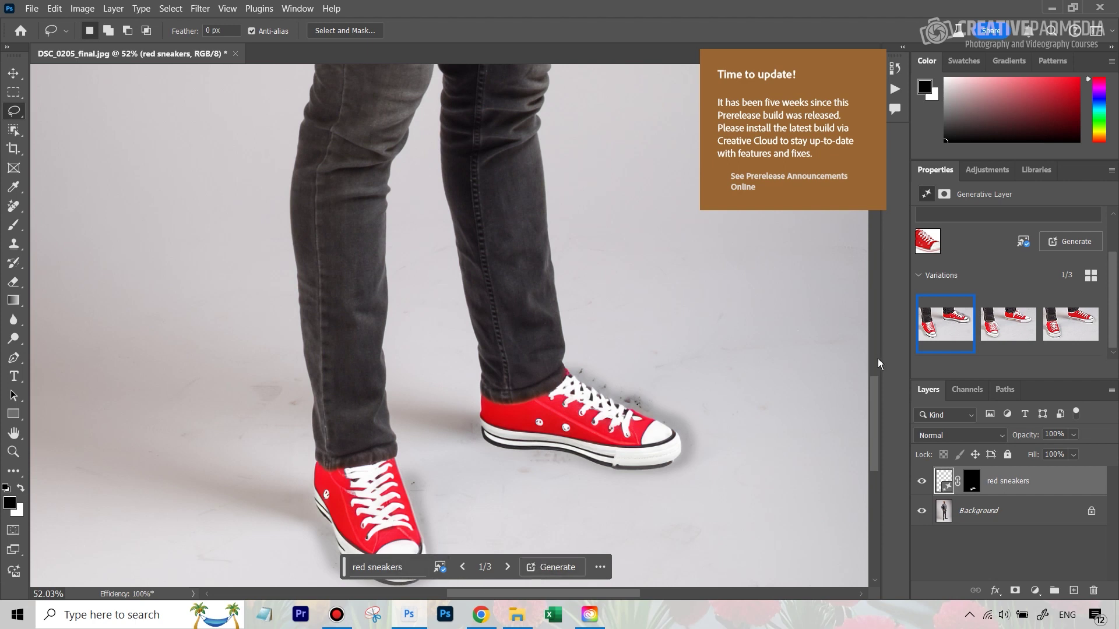
- Generate similar variations based on the first sneaker variation
{"action": "mouse_move", "coordinate": [968, 306]}
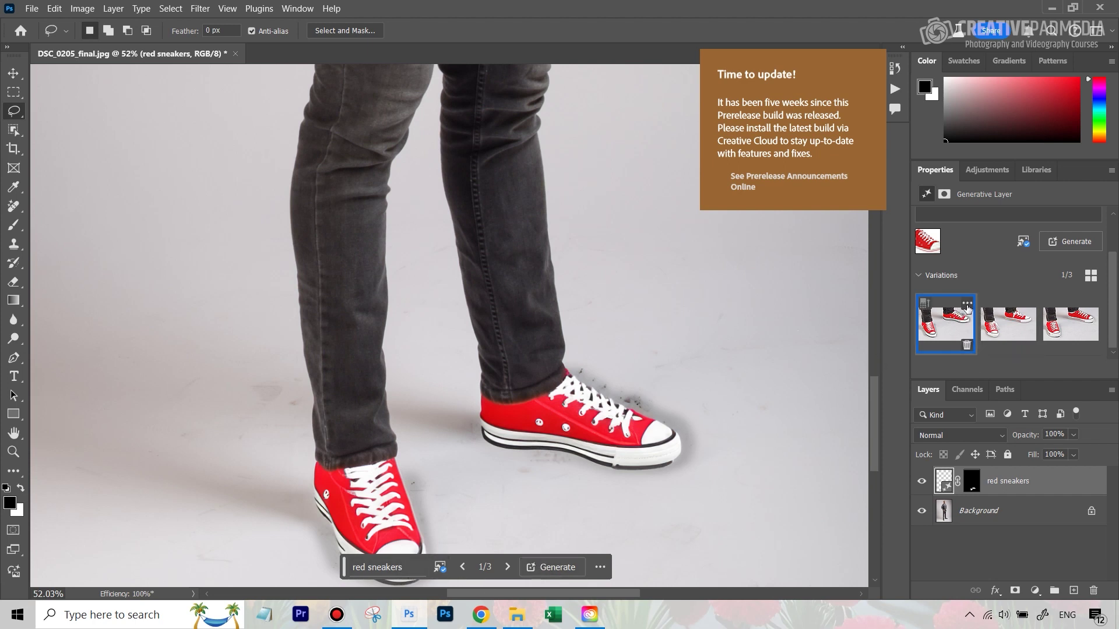
{"action": "left_click", "coordinate": [968, 304]}
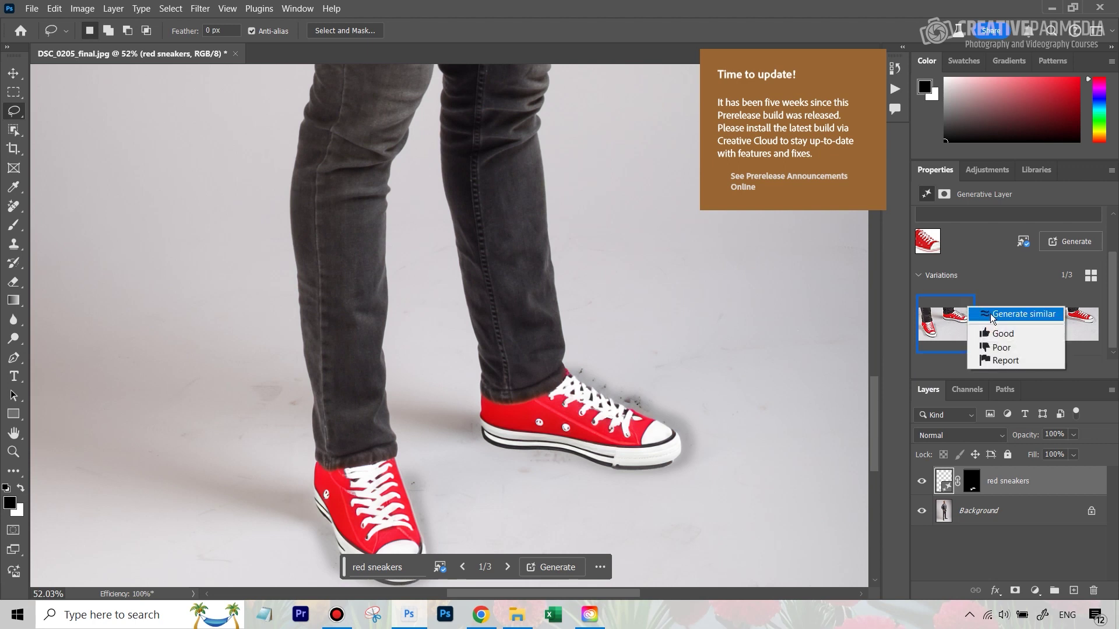
{"action": "left_click", "coordinate": [991, 315]}
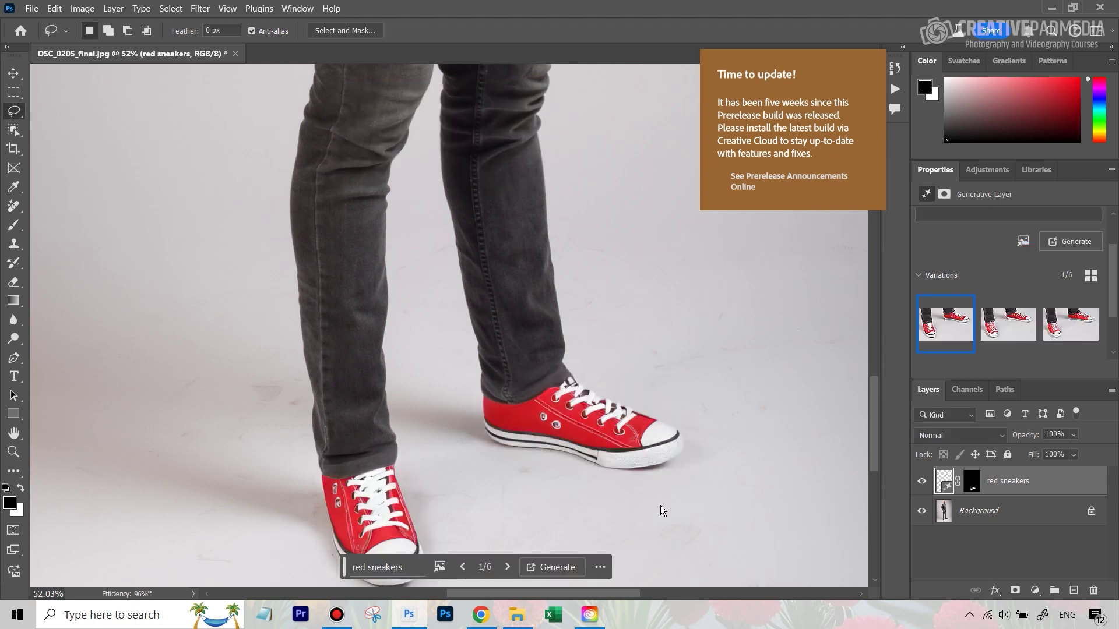
- Preview the second and third of the new sneaker variations, and compare the first one with the reference photo 22.JPG
{"action": "left_click_drag", "start_coordinate": [874, 430], "coordinate": [872, 448]}
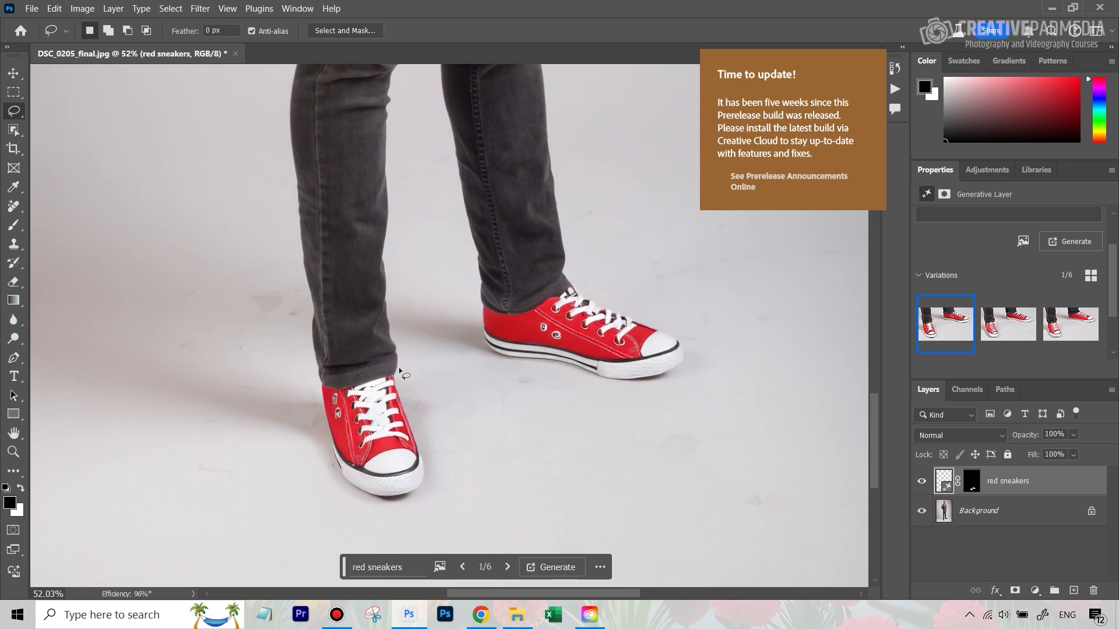
{"action": "left_click", "coordinate": [999, 330]}
{"action": "left_click", "coordinate": [1058, 329]}
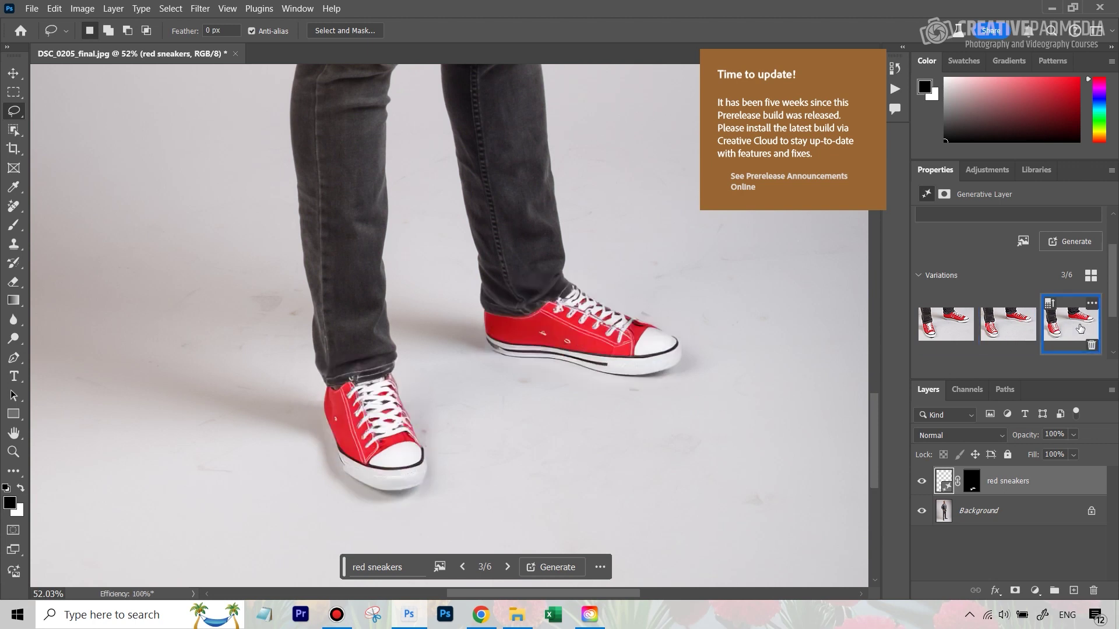
{"action": "left_click", "coordinate": [935, 330]}
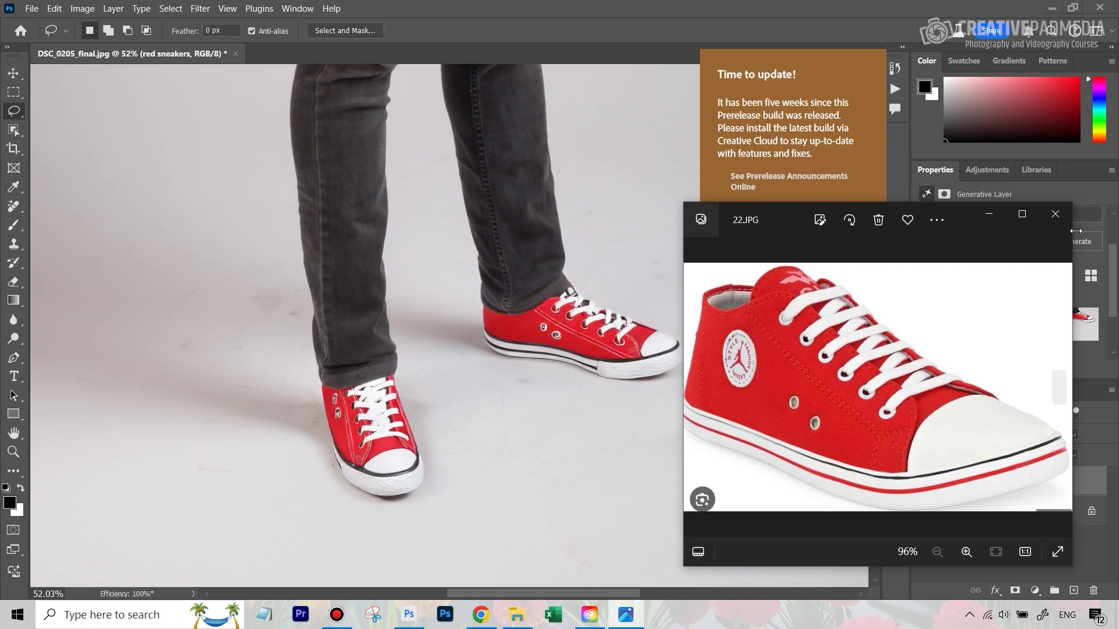
{"action": "left_click", "coordinate": [1056, 217]}
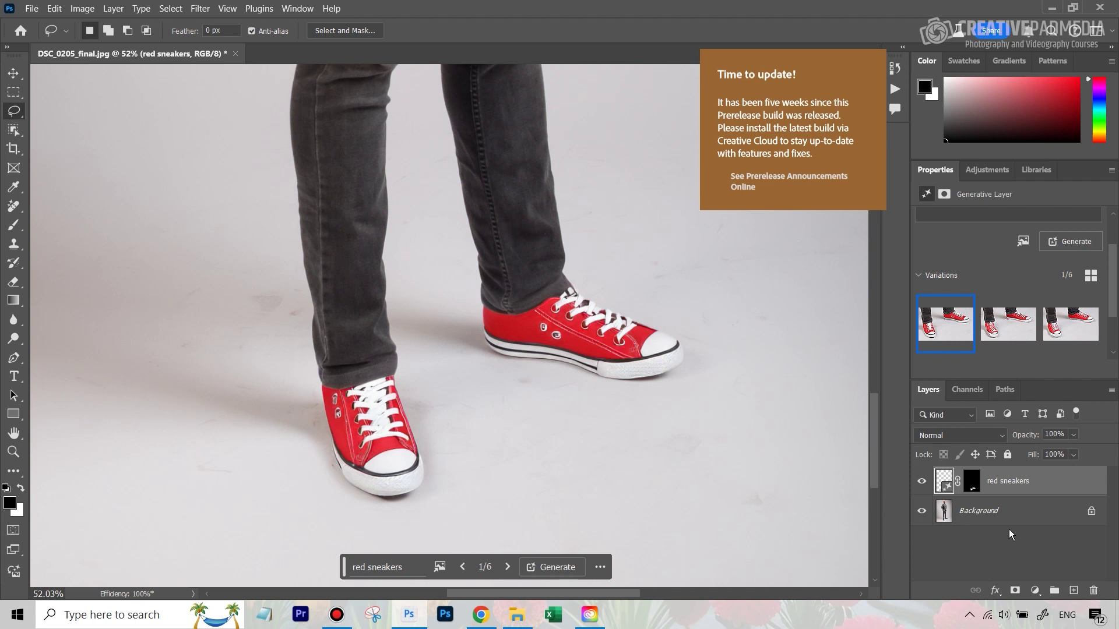
- Flatten the image so the generated red sneakers merge into the Background layer
{"action": "key", "text": "ctrl+0"}
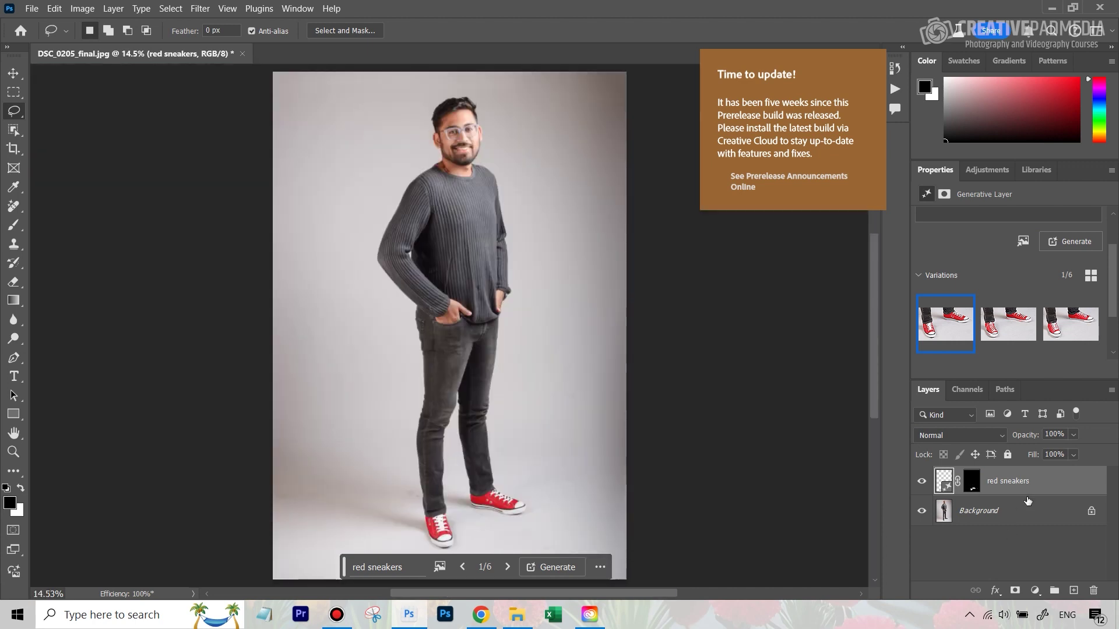
{"action": "right_click", "coordinate": [1005, 515]}
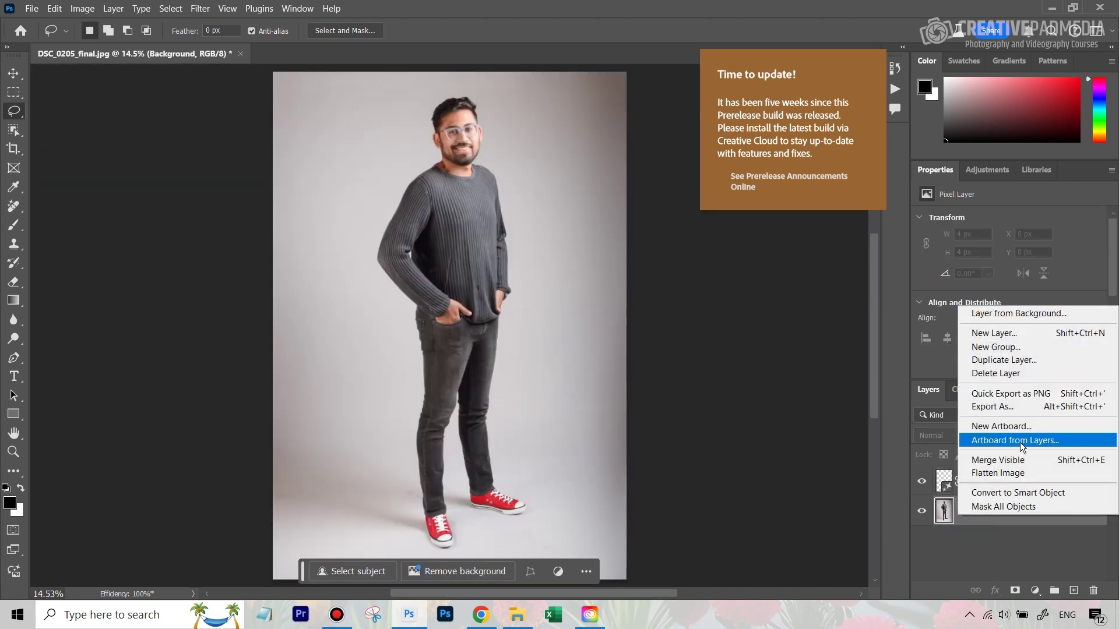
{"action": "left_click", "coordinate": [1023, 474]}
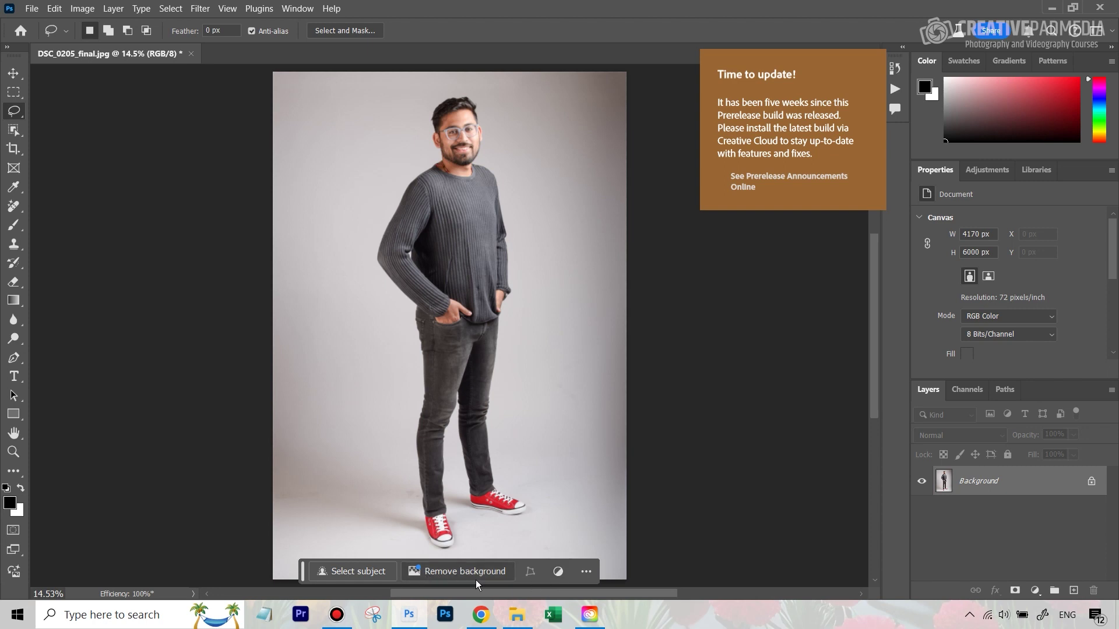
- Remove the background behind the man and generate a new one from the prompt "yellow background"
{"action": "left_click", "coordinate": [432, 572]}
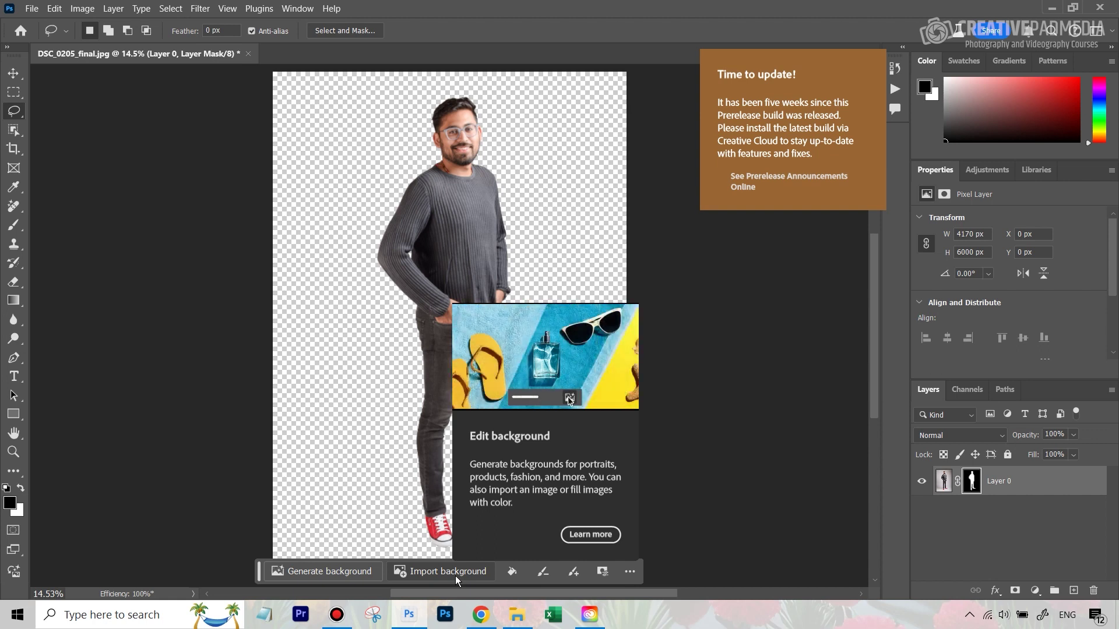
{"action": "left_click", "coordinate": [313, 574]}
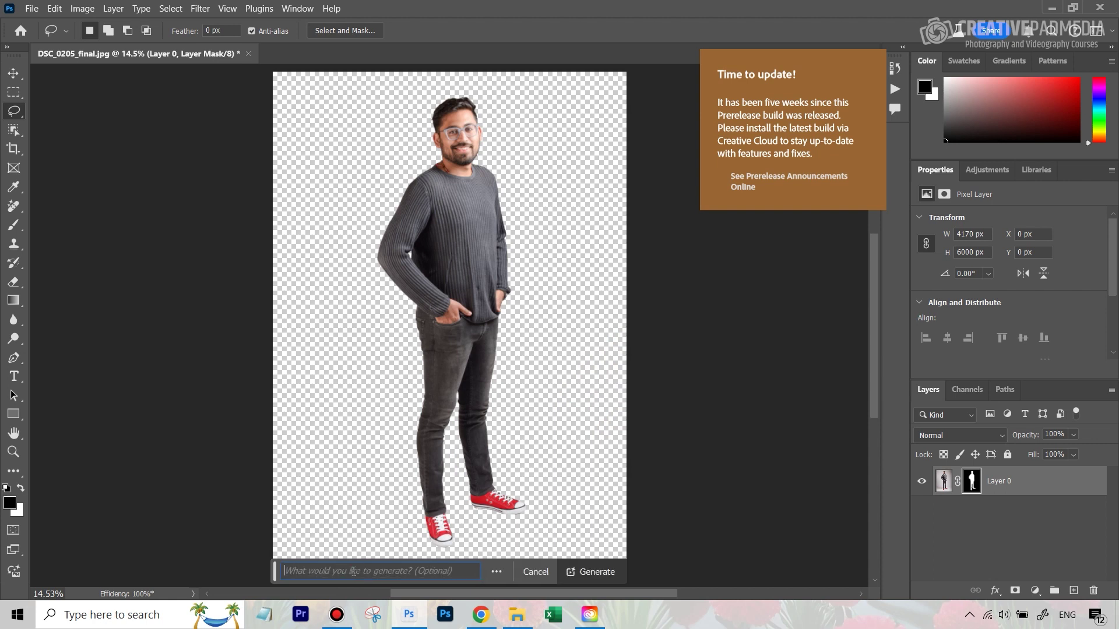
{"action": "type", "text": "y"}
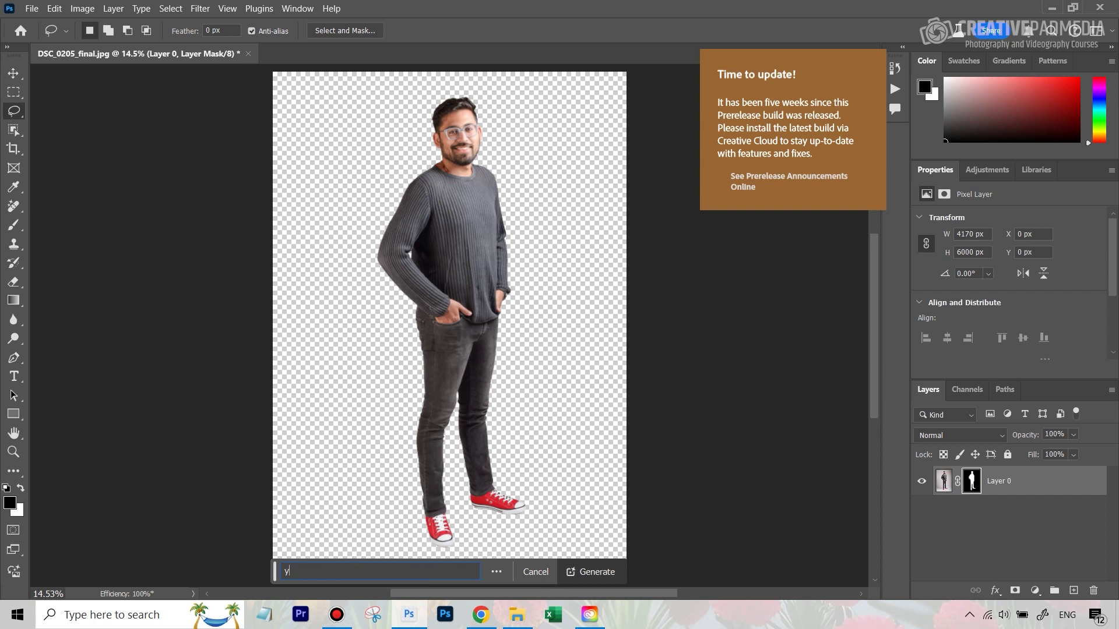
{"action": "type", "text": "ellow background"}
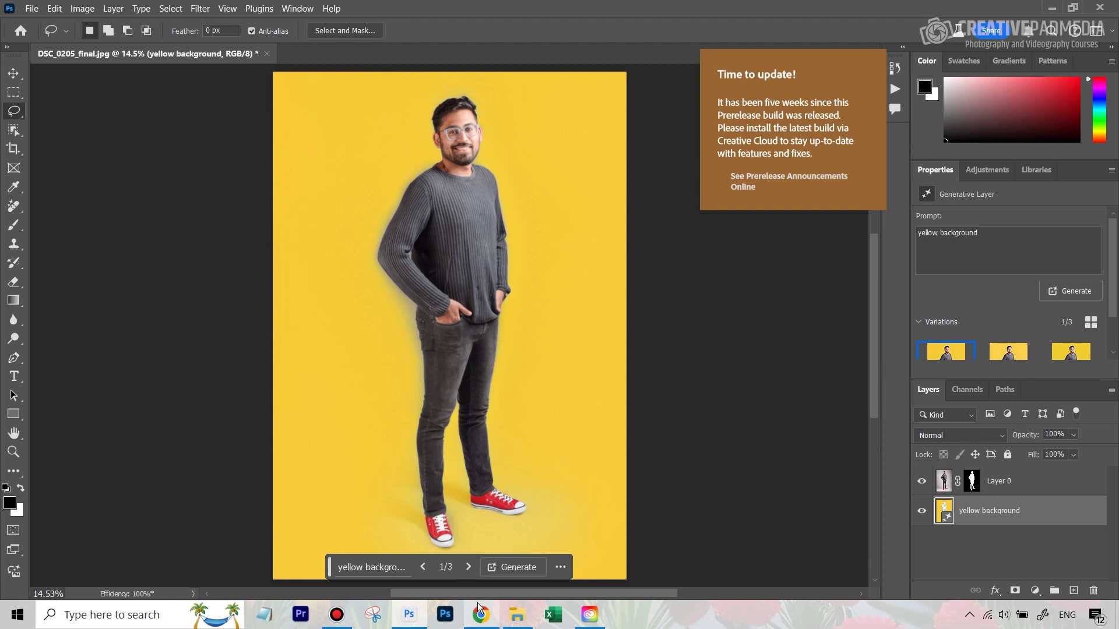
- Preview the second and third yellow background variations, and undo back to the flattened image with its original background
{"action": "mouse_move", "coordinate": [479, 608]}
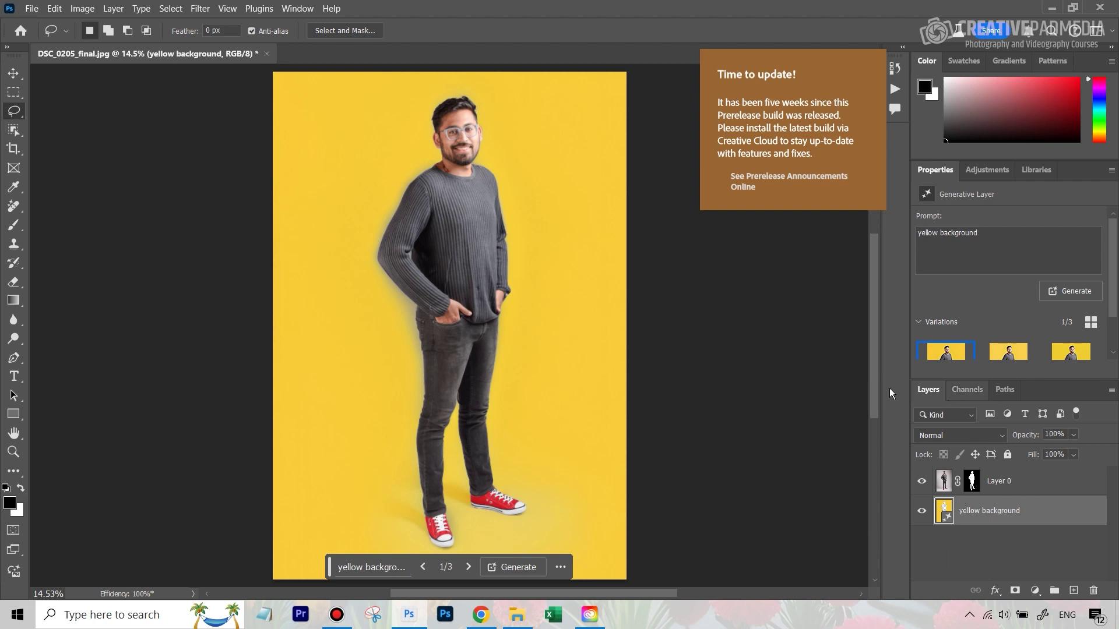
{"action": "left_click", "coordinate": [1008, 354]}
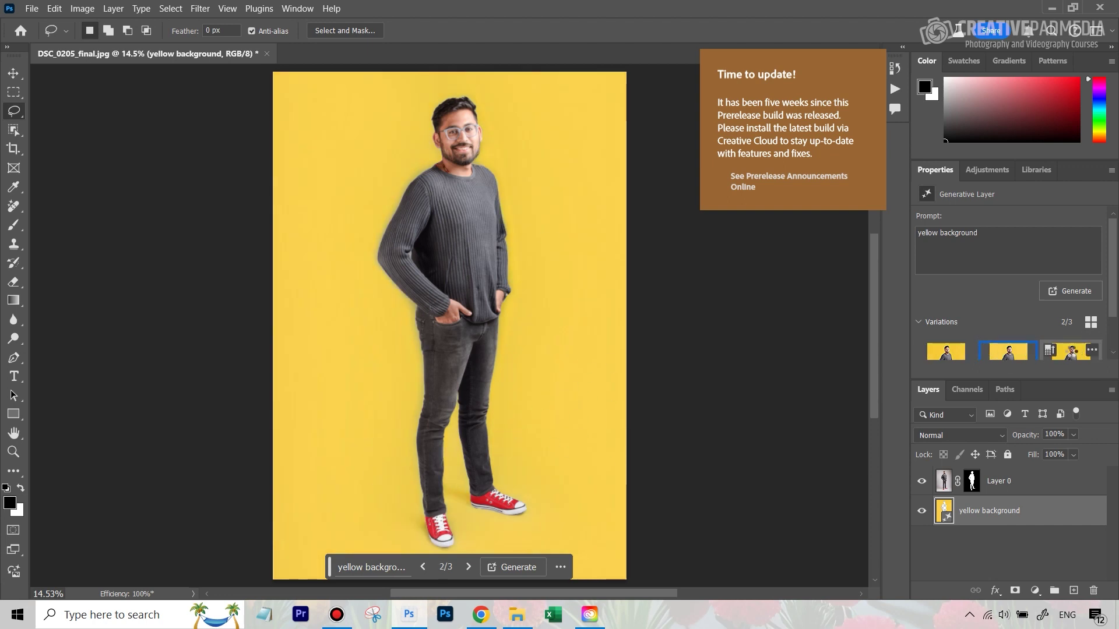
{"action": "left_click", "coordinate": [1071, 352]}
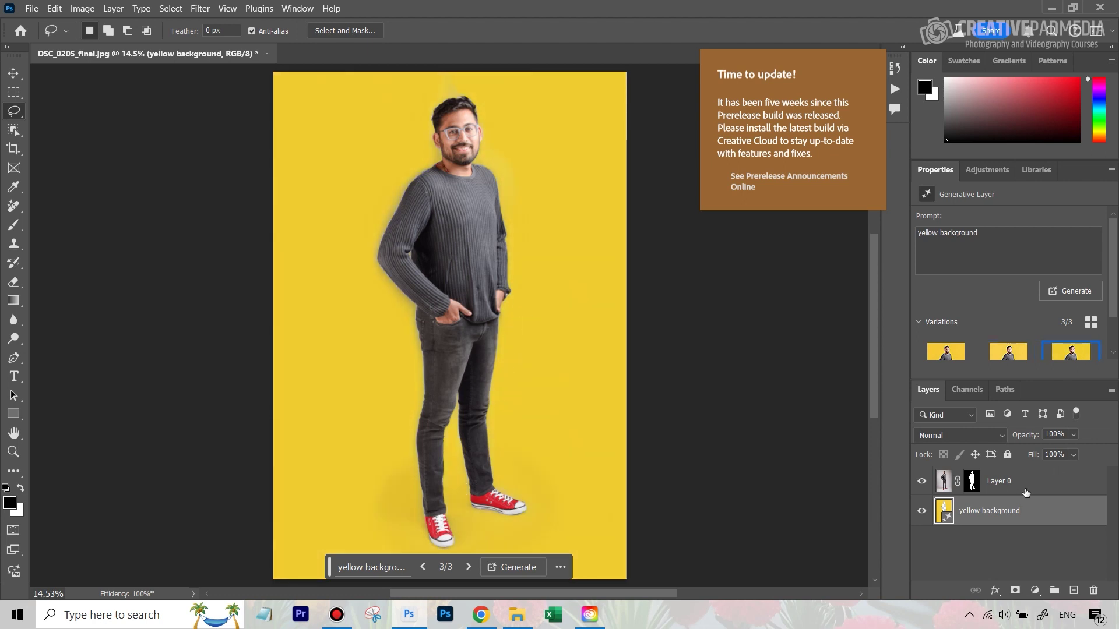
{"action": "key", "text": "ctrl+z"}
{"action": "key", "text": "ctrl+z"}
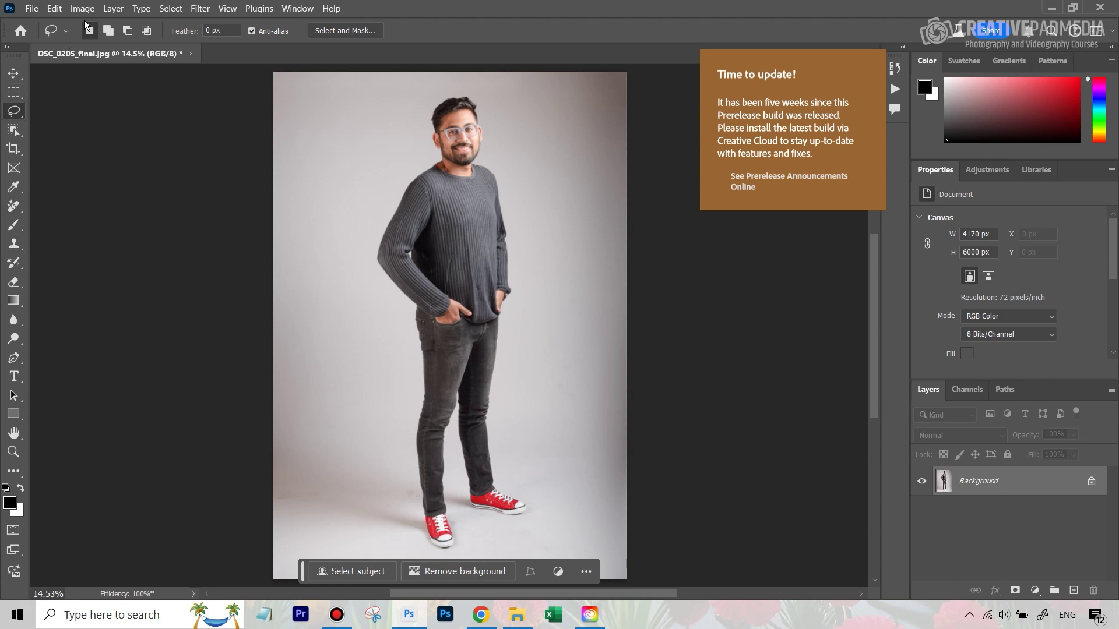
- Select the man as the subject and invert the selection so it covers the background around him
{"action": "left_click", "coordinate": [55, 9]}
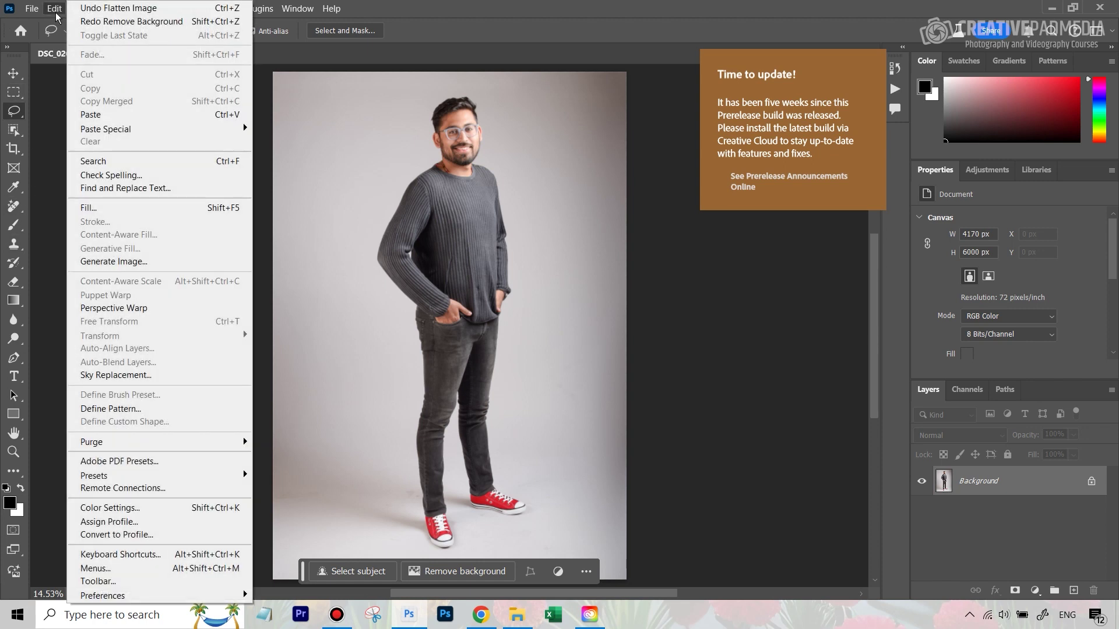
{"action": "left_click", "coordinate": [476, 13]}
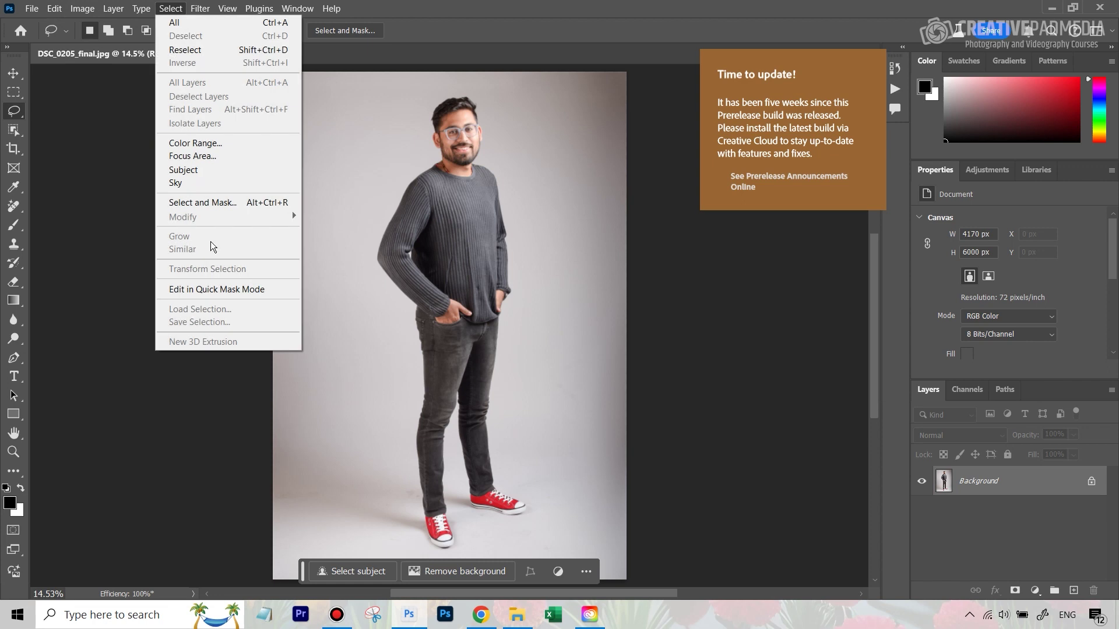
{"action": "left_click", "coordinate": [219, 169]}
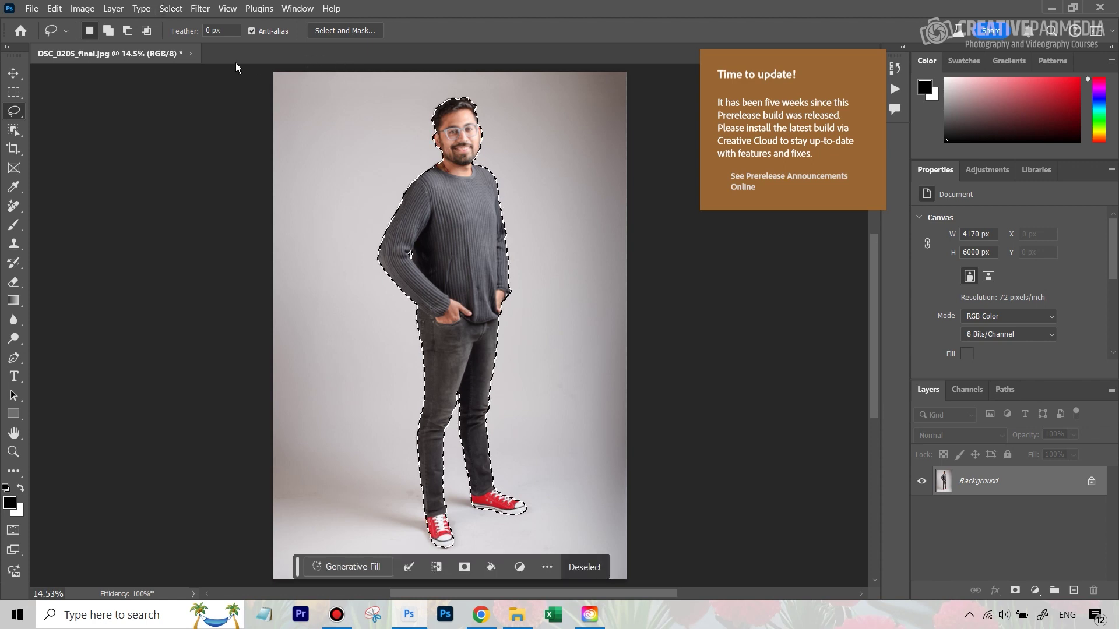
{"action": "left_click", "coordinate": [177, 9]}
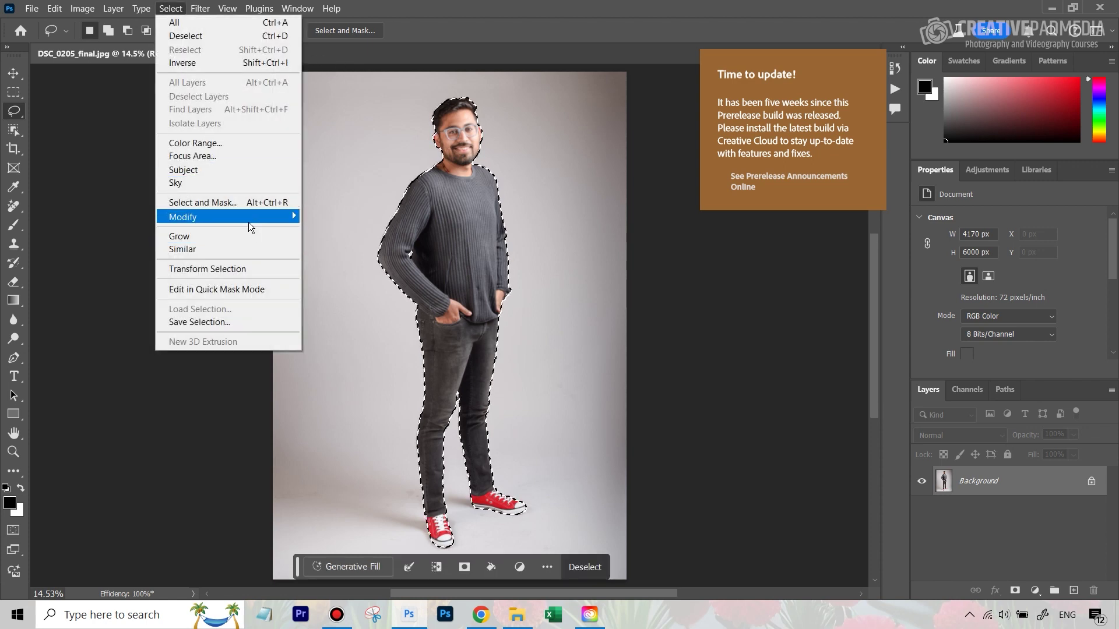
{"action": "left_click", "coordinate": [228, 63]}
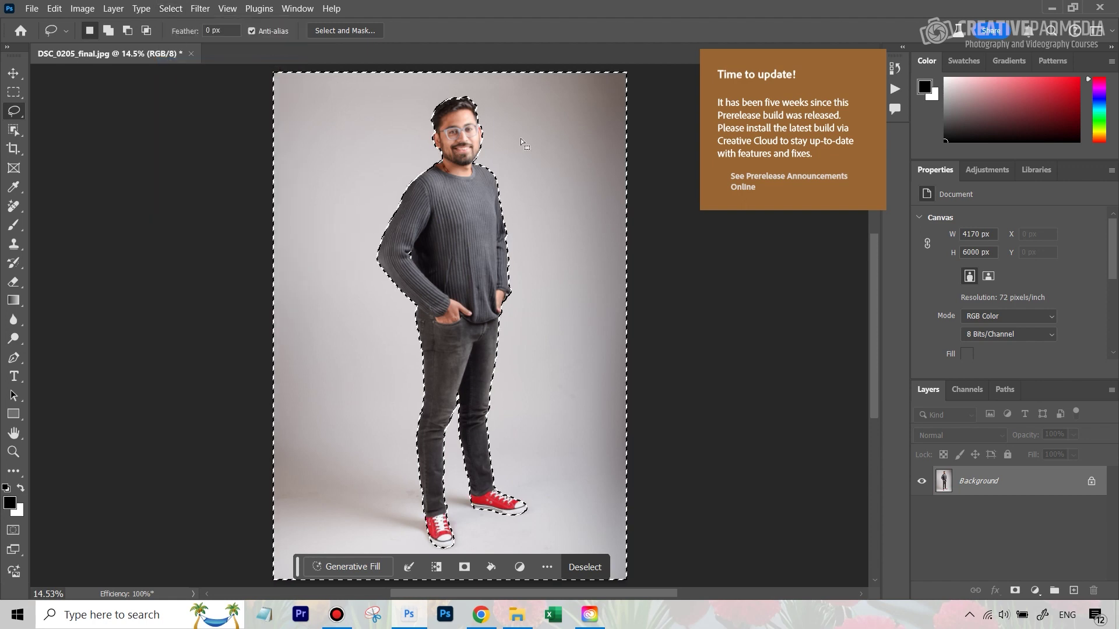
- Start a Generative Fill for the background area and contract its selection by 20 pixels
{"action": "left_click", "coordinate": [350, 567]}
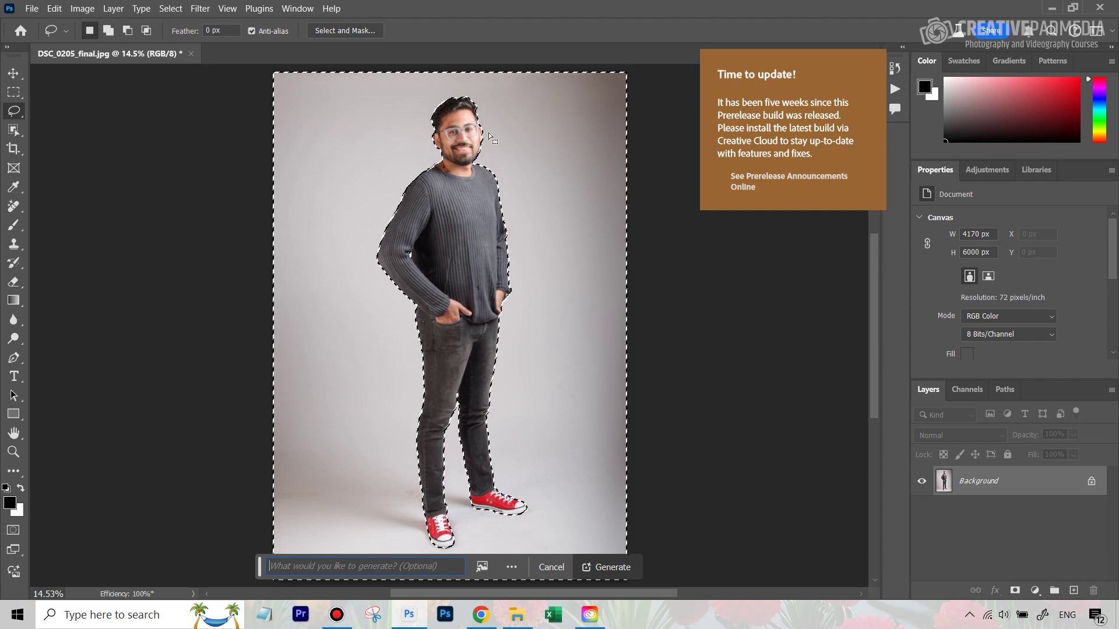
{"action": "type", "text": "zzzzzzzz"}
{"action": "left_click", "coordinate": [171, 8]}
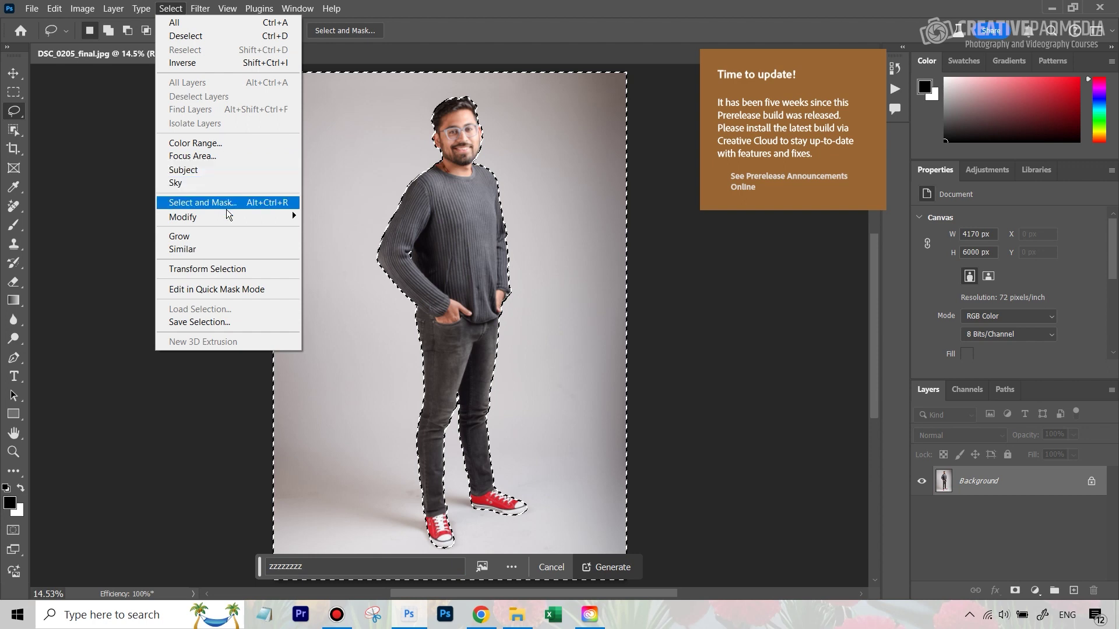
{"action": "mouse_move", "coordinate": [229, 217]}
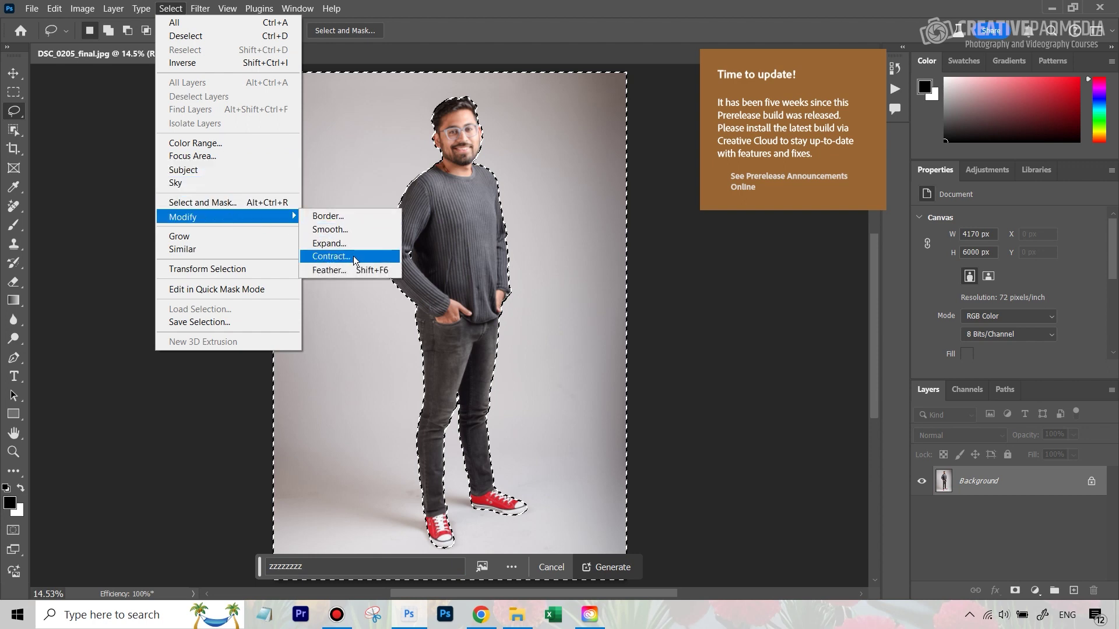
{"action": "left_click", "coordinate": [350, 256]}
{"action": "type", "text": "20"}
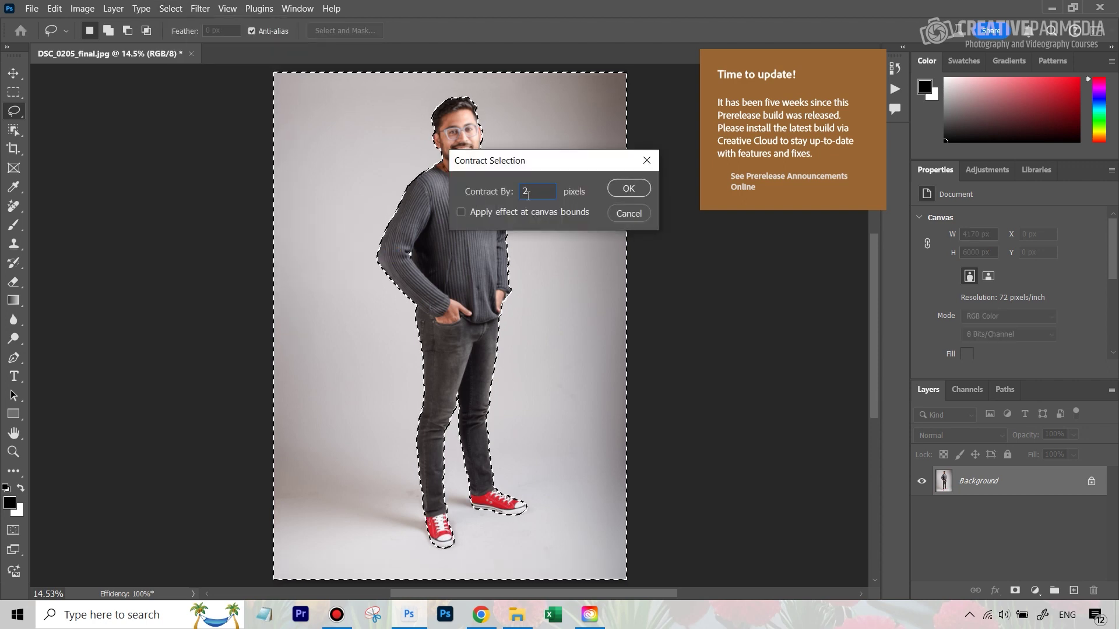
{"action": "left_click", "coordinate": [628, 188]}
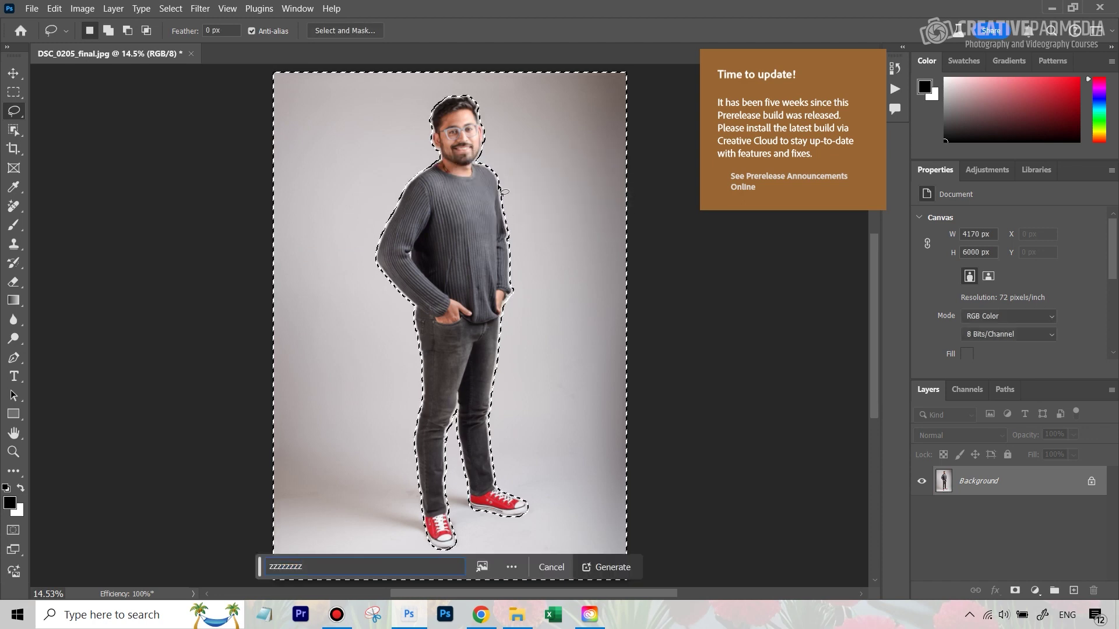
- Clear the stray text from the Generative Fill prompt and remove the contracted background selection
{"action": "type", "text": "zzzzzzzzzzzzzzzzzzz"}
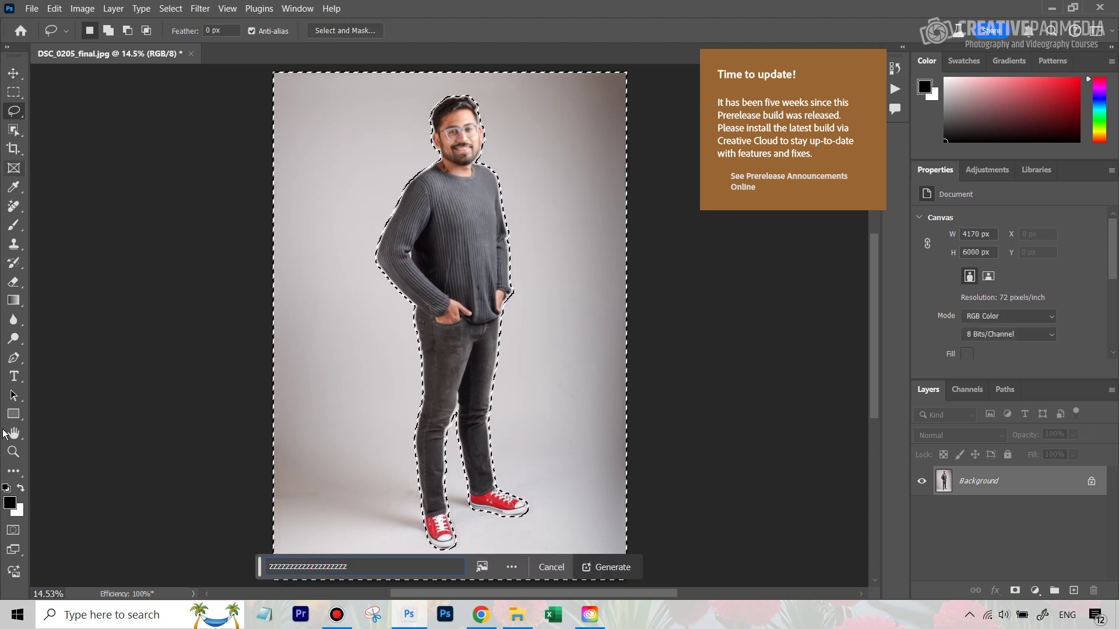
{"action": "type", "text": "zzzz"}
{"action": "left_click", "coordinate": [13, 453]}
{"action": "left_click_drag", "start_coordinate": [534, 205], "coordinate": [571, 198]}
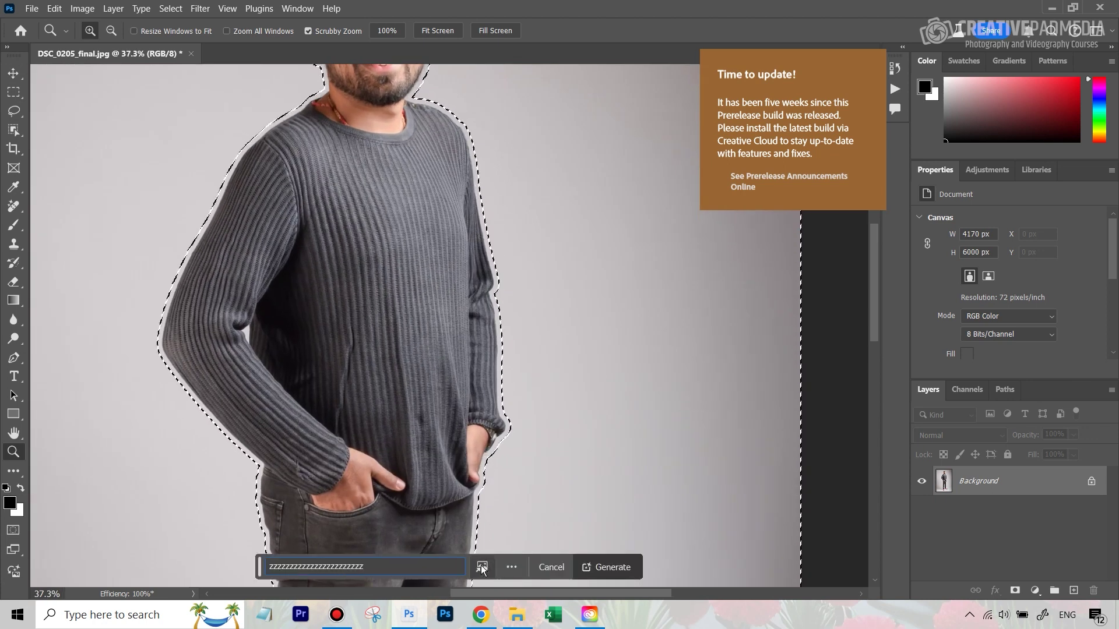
{"action": "left_click_drag", "start_coordinate": [480, 194], "coordinate": [387, 175]}
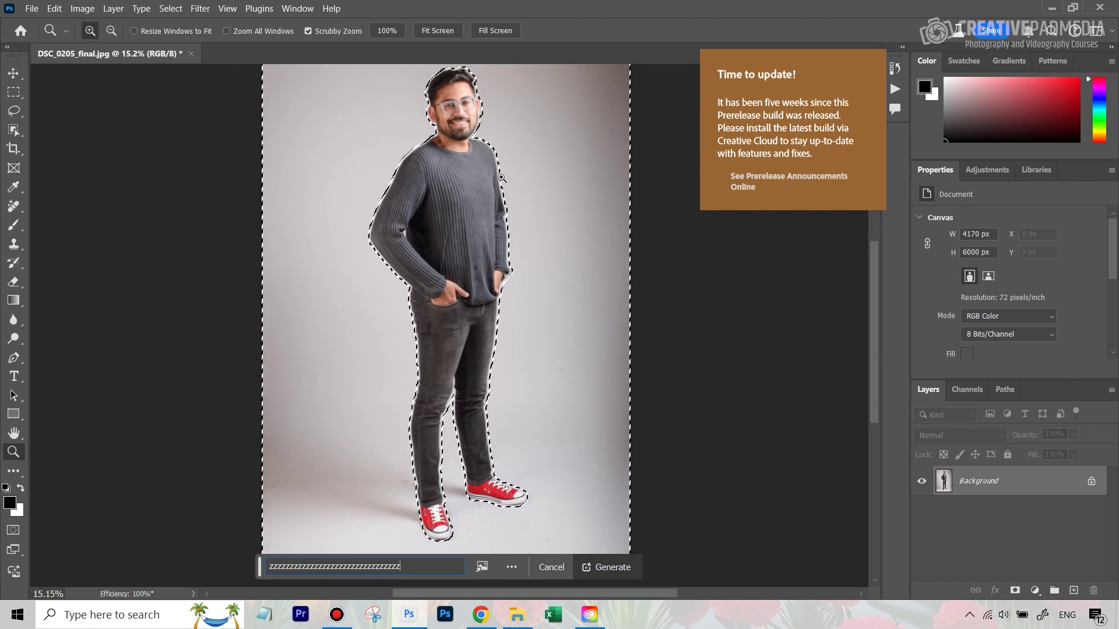
{"action": "type", "text": "zzzz"}
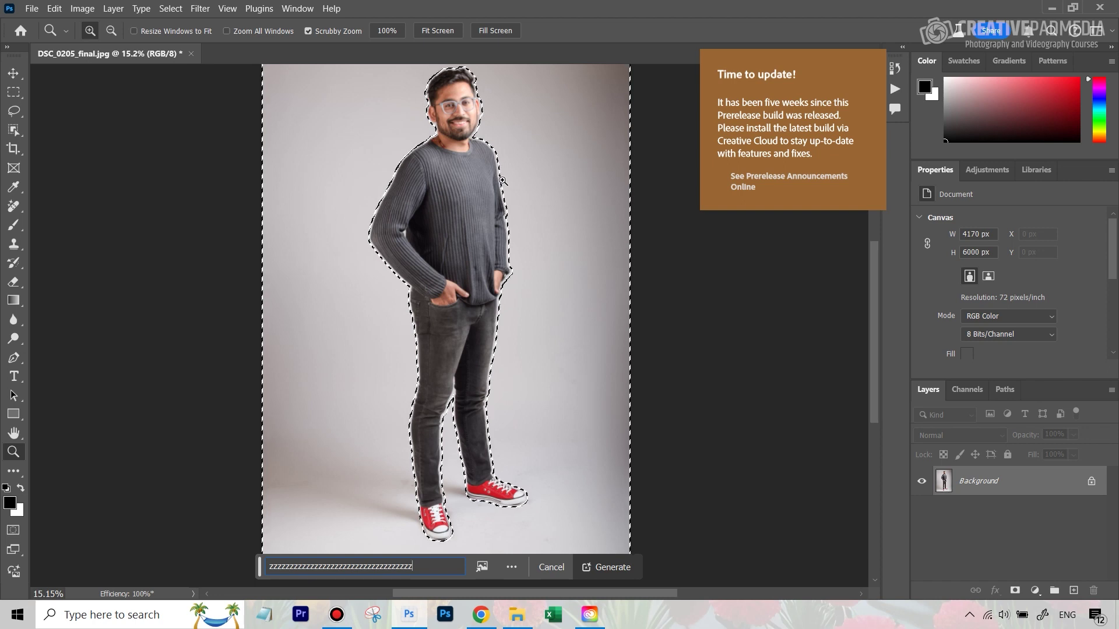
{"action": "left_click_drag", "start_coordinate": [413, 567], "coordinate": [265, 555]}
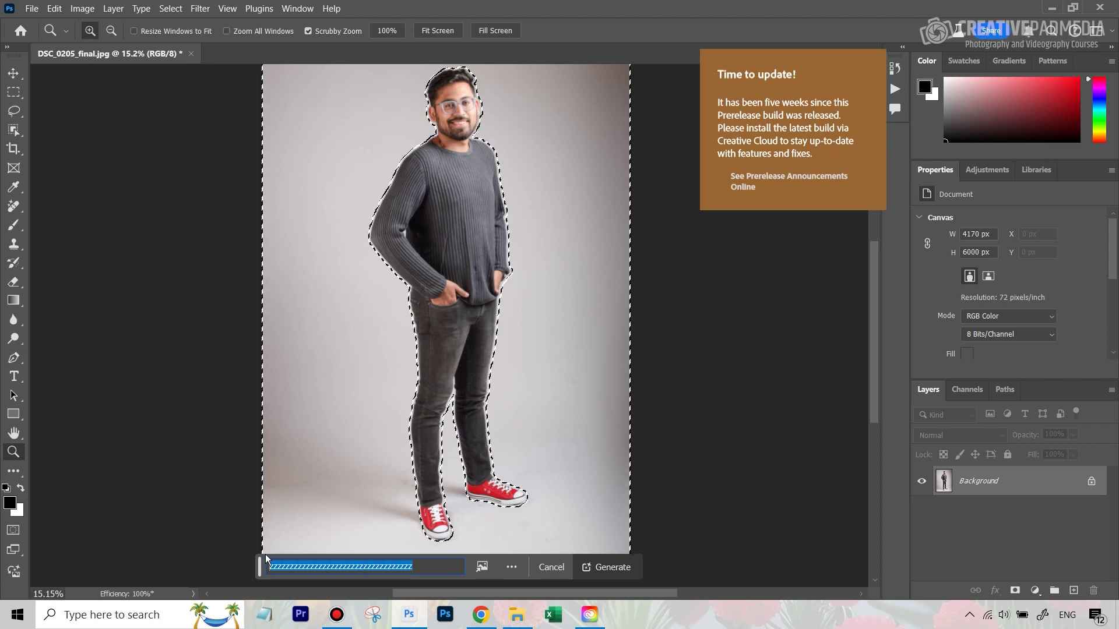
{"action": "key", "text": "BackSpace"}
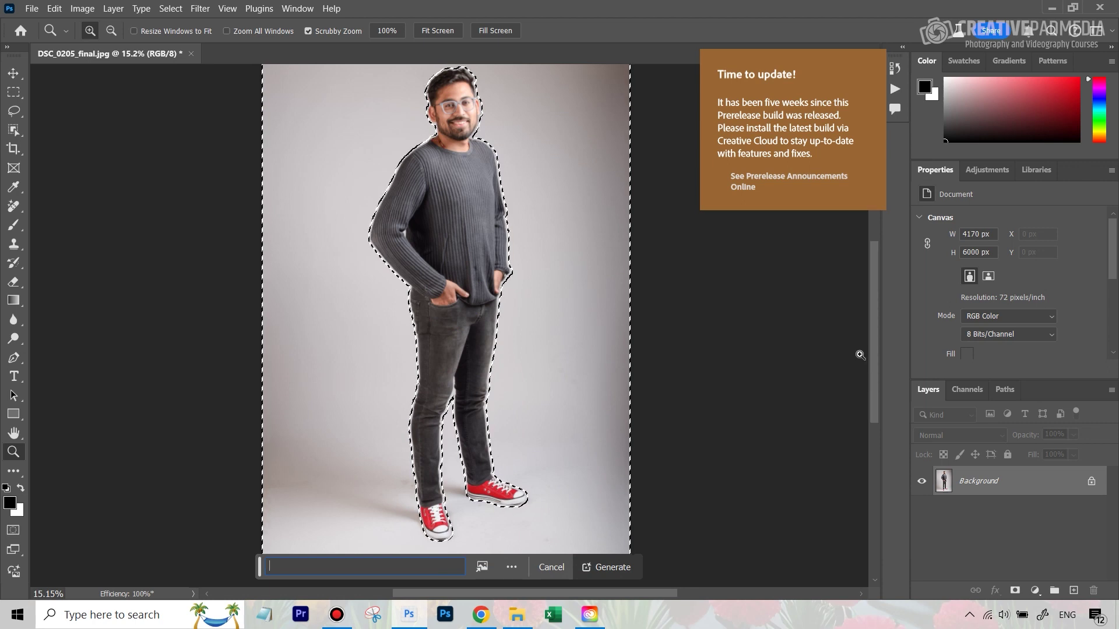
{"action": "left_click", "coordinate": [14, 74]}
{"action": "key", "text": "ctrl+d"}
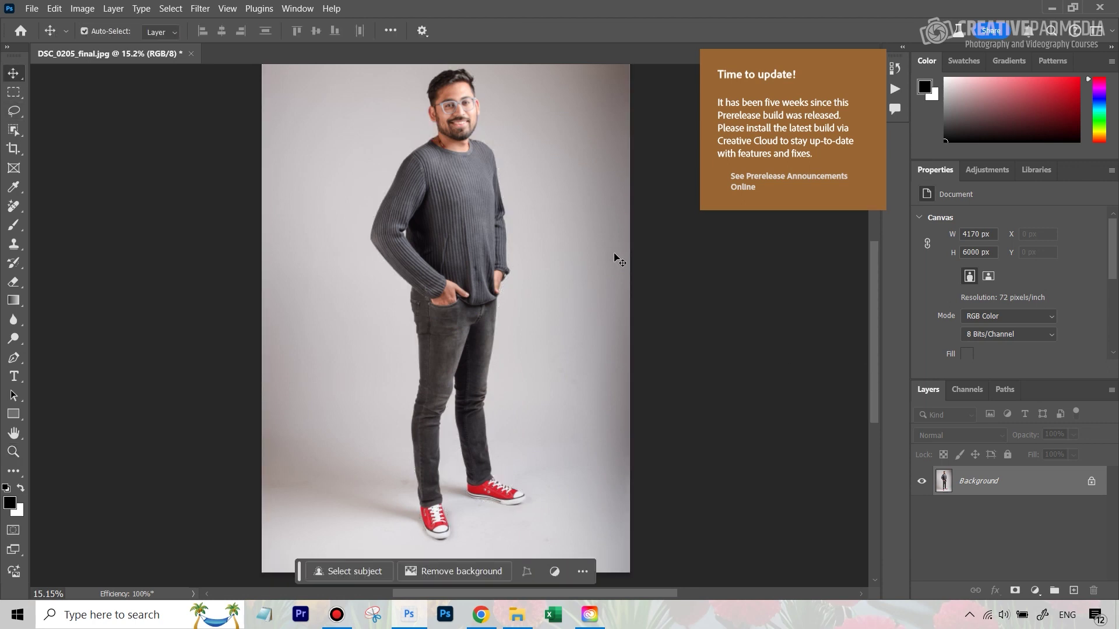
- Select the man's trousers with the Object Selection Tool by enclosing his legs from waist to ankles
{"action": "left_click", "coordinate": [13, 130]}
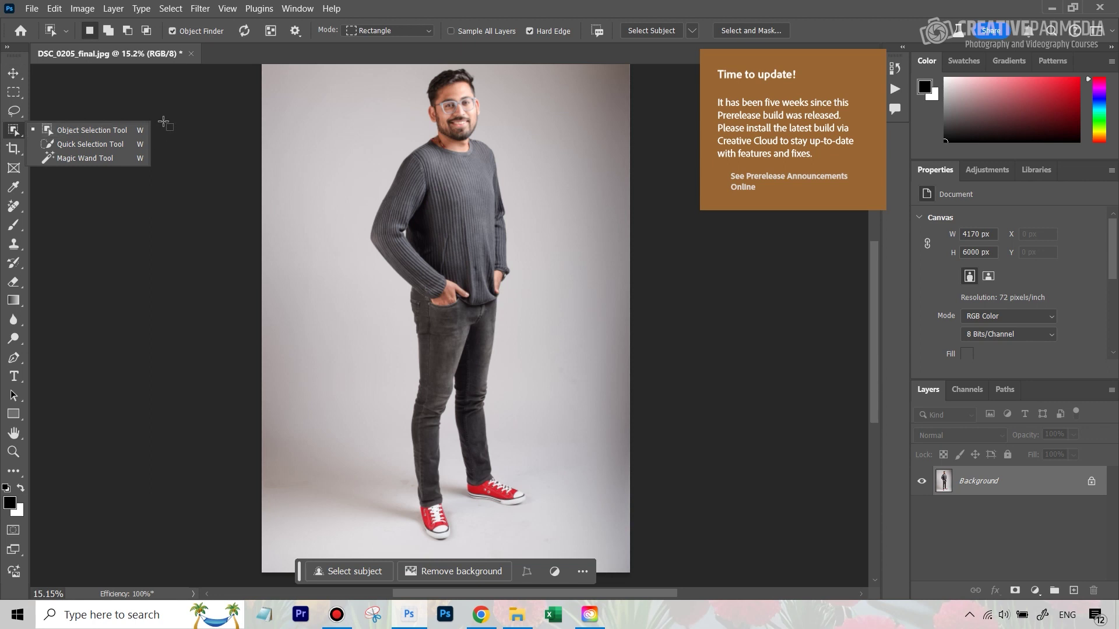
{"action": "left_click", "coordinate": [117, 129]}
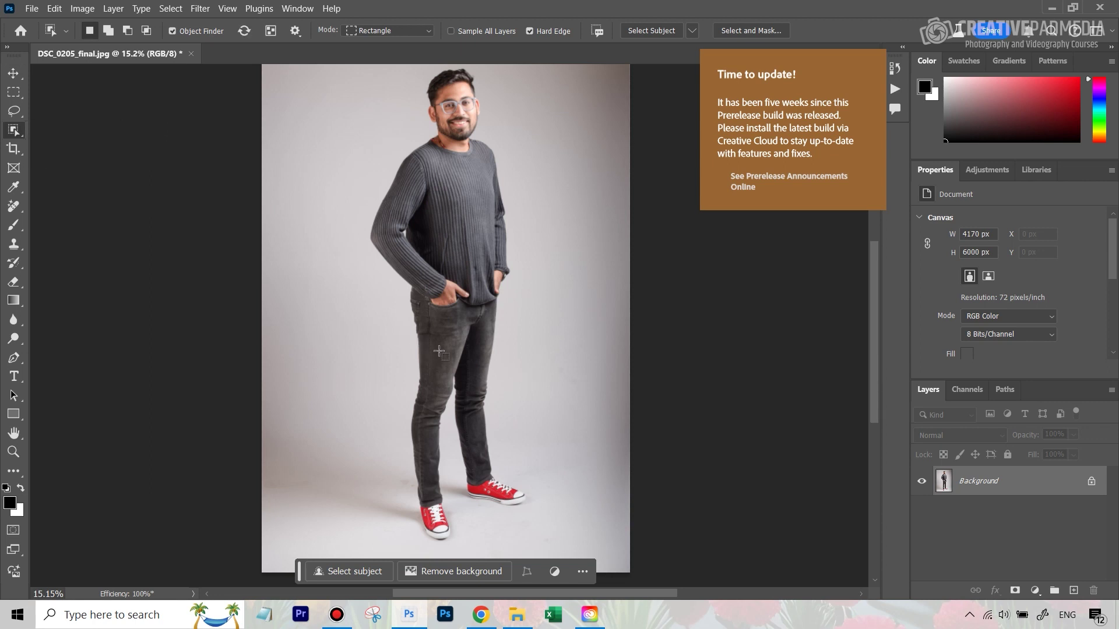
{"action": "left_click_drag", "start_coordinate": [381, 282], "coordinate": [505, 507]}
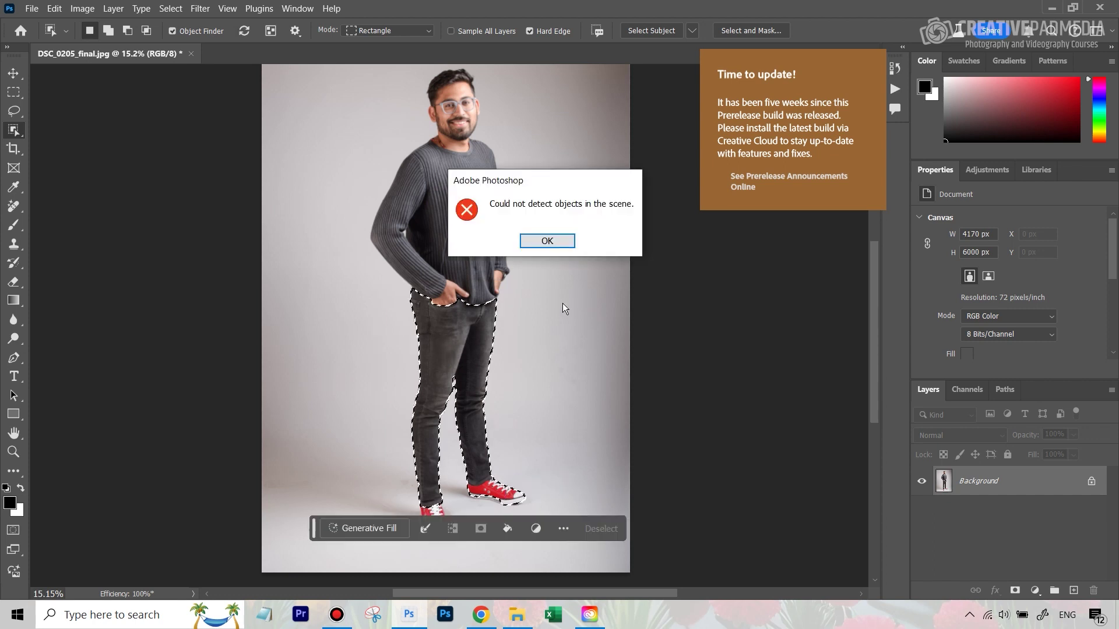
{"action": "left_click", "coordinate": [548, 242]}
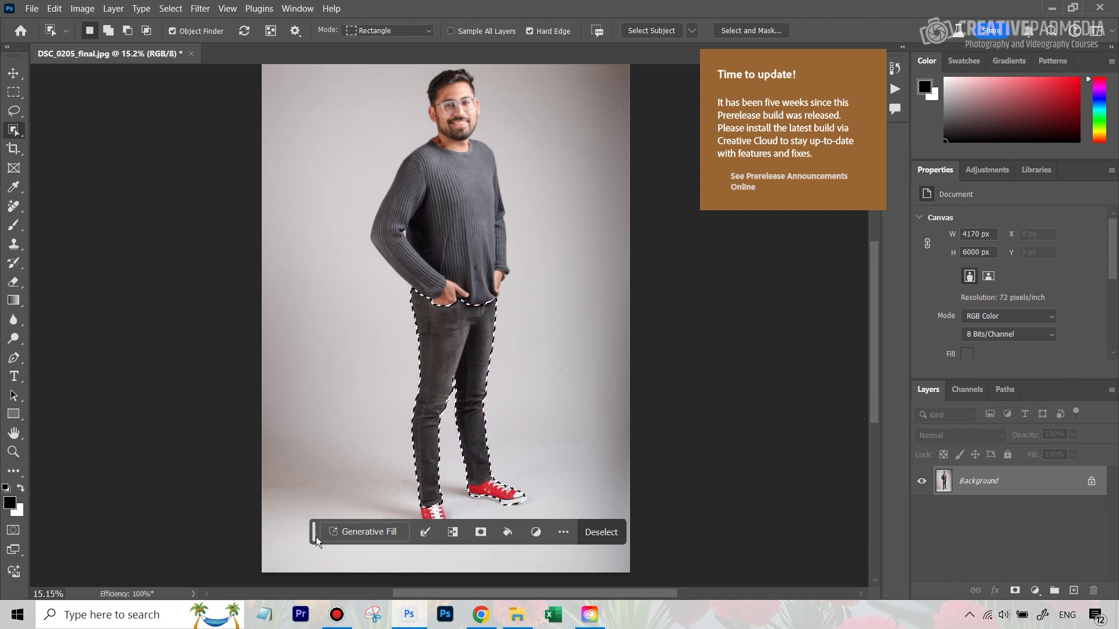
{"action": "left_click_drag", "start_coordinate": [315, 530], "coordinate": [337, 557]}
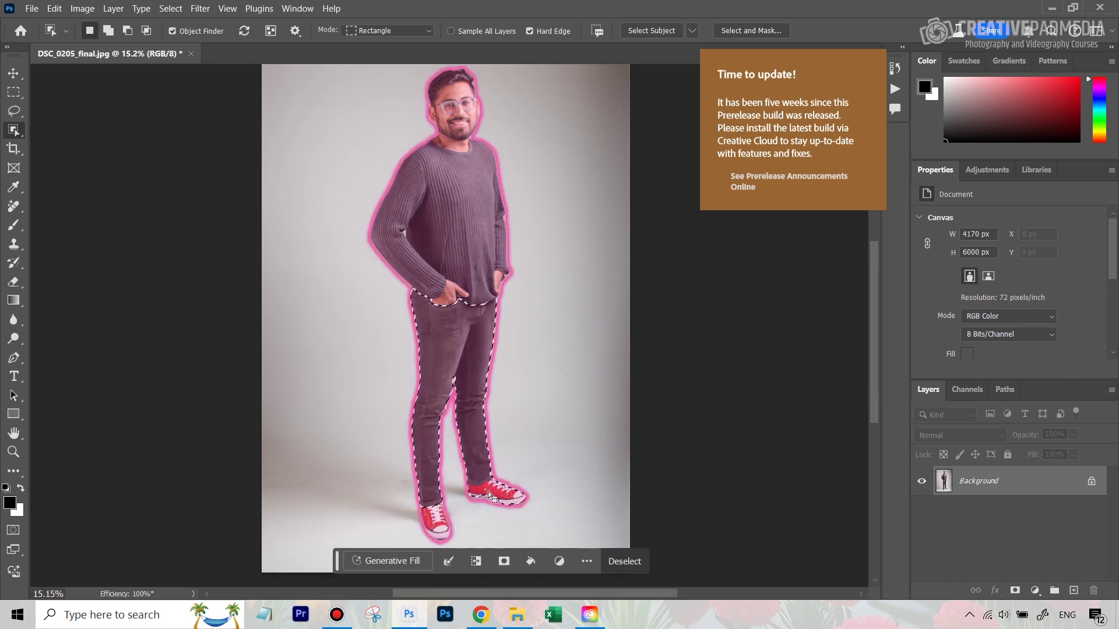
- Subtract the red sneaker on the man's rear foot from the trousers selection with the Quick Selection Tool
{"action": "right_click", "coordinate": [19, 135]}
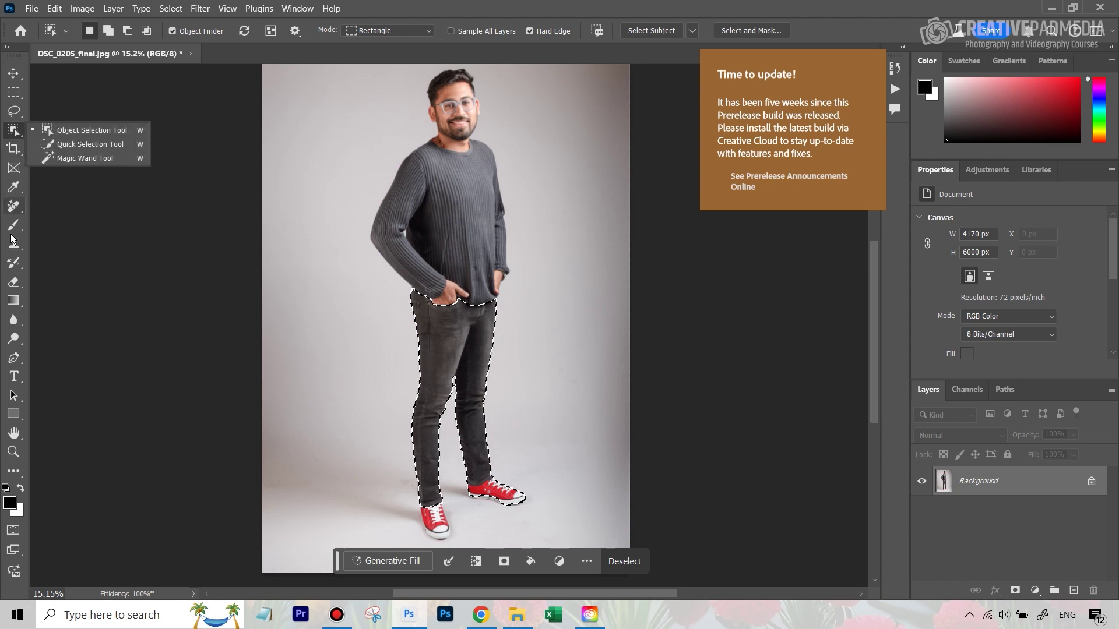
{"action": "left_click", "coordinate": [70, 145]}
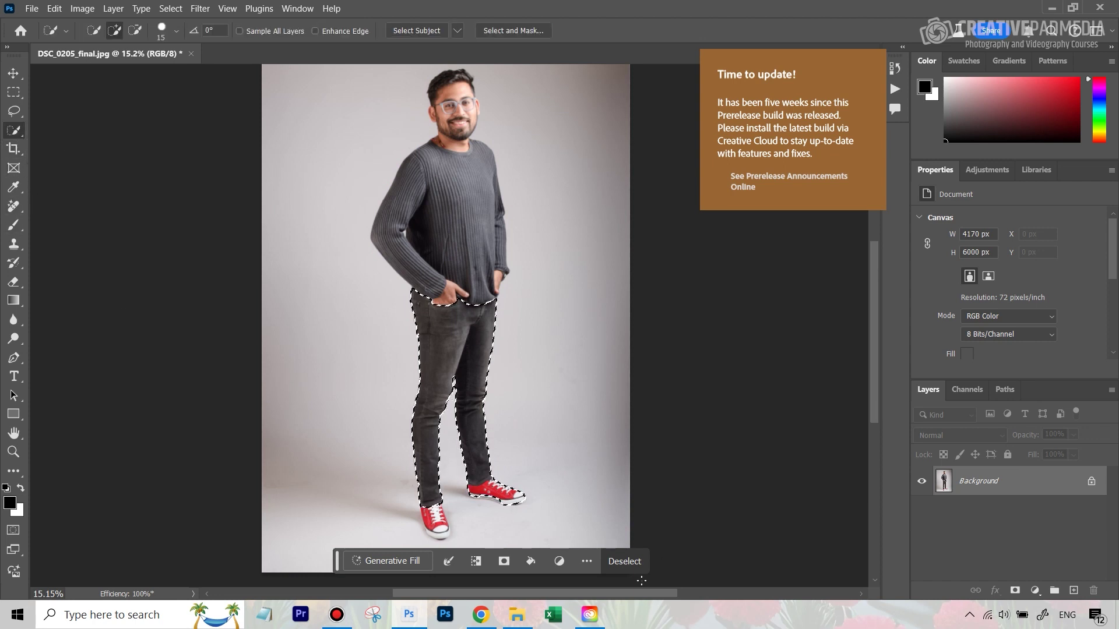
{"action": "key", "text": "alt"}
{"action": "left_click", "coordinate": [477, 509]}
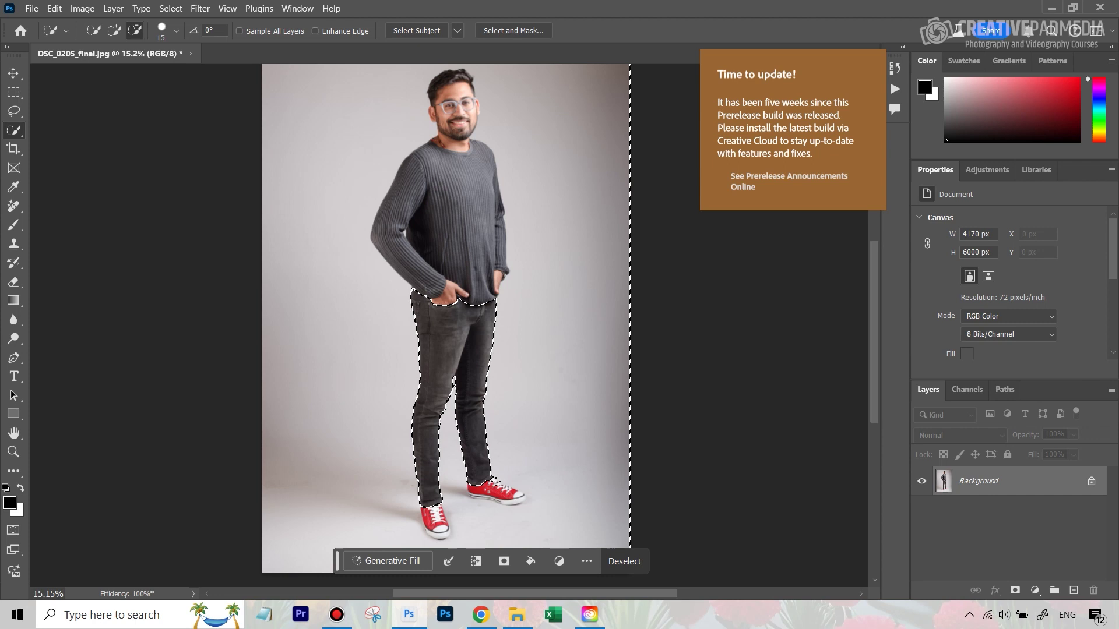
- Replace the selected trousers using Generative Fill with the prompt "blue denims"
{"action": "left_click", "coordinate": [405, 561]}
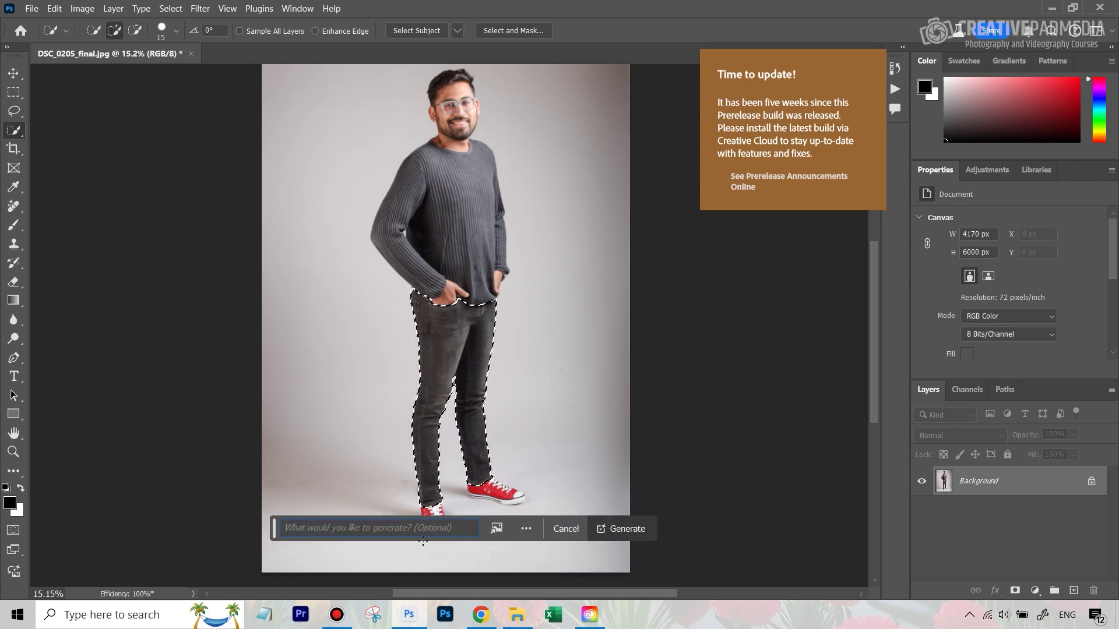
{"action": "type", "text": "blue denims"}
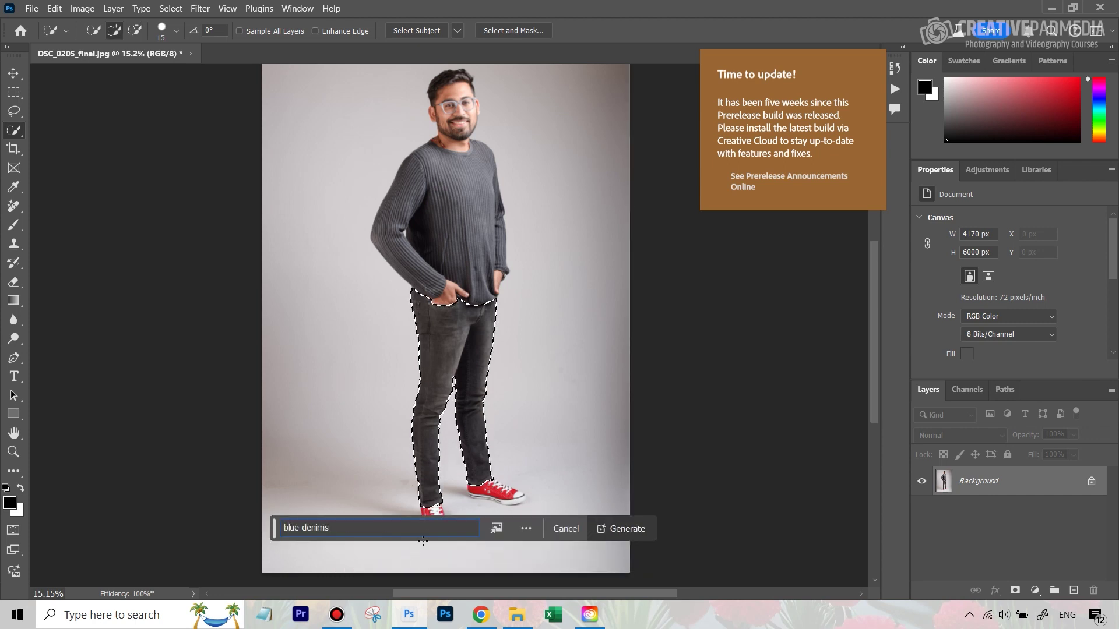
{"action": "key", "text": "Return"}
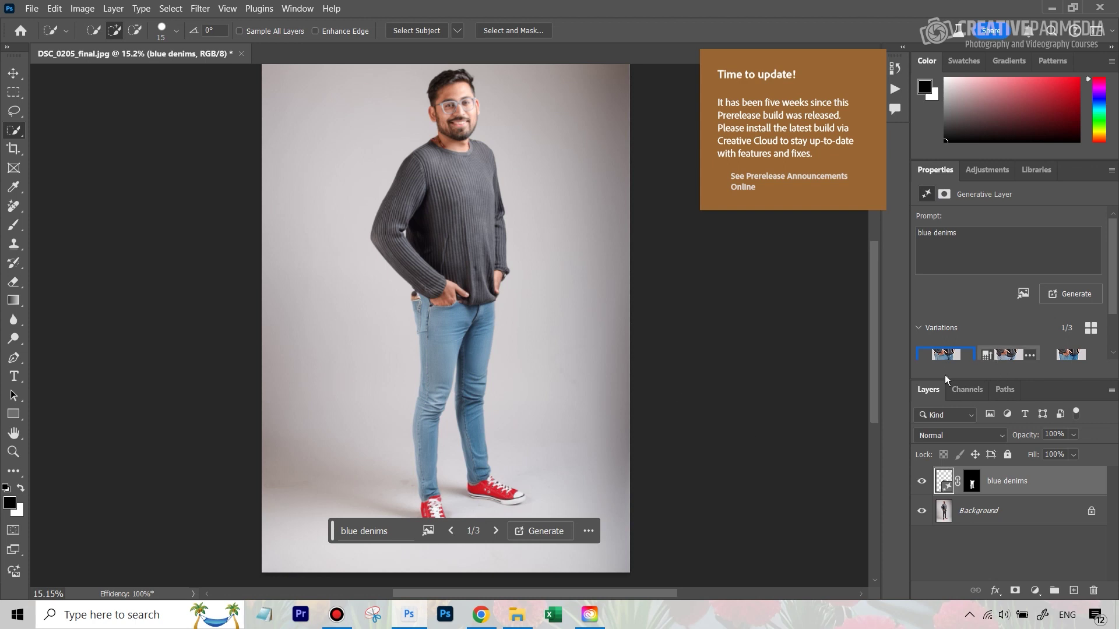
- Preview the second and third blue denims variations, and return to the first one
{"action": "left_click", "coordinate": [495, 532]}
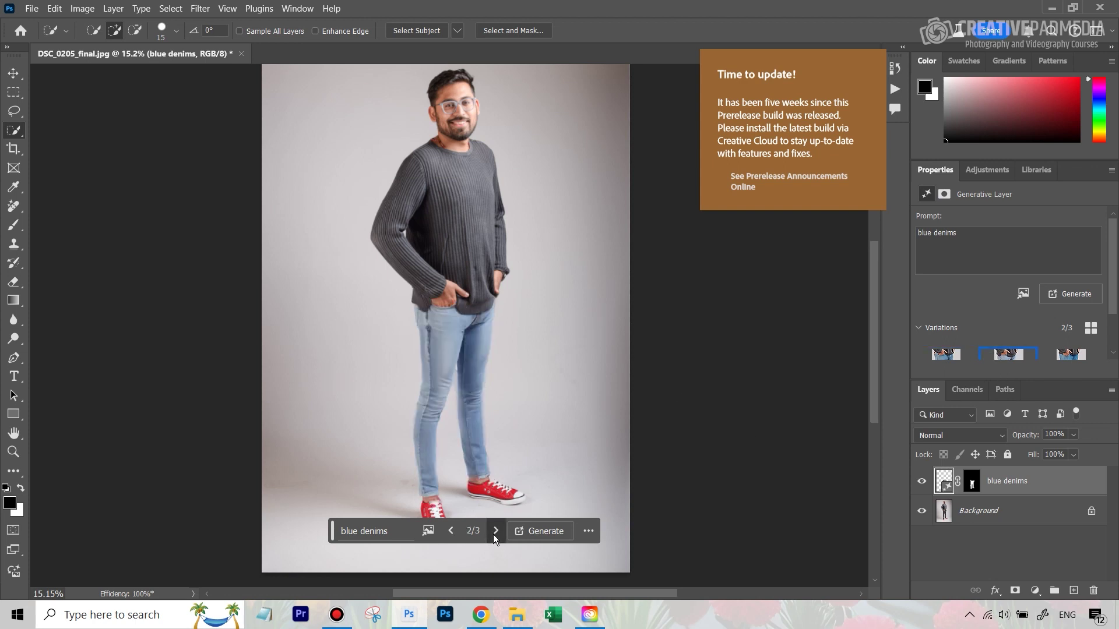
{"action": "left_click", "coordinate": [495, 531]}
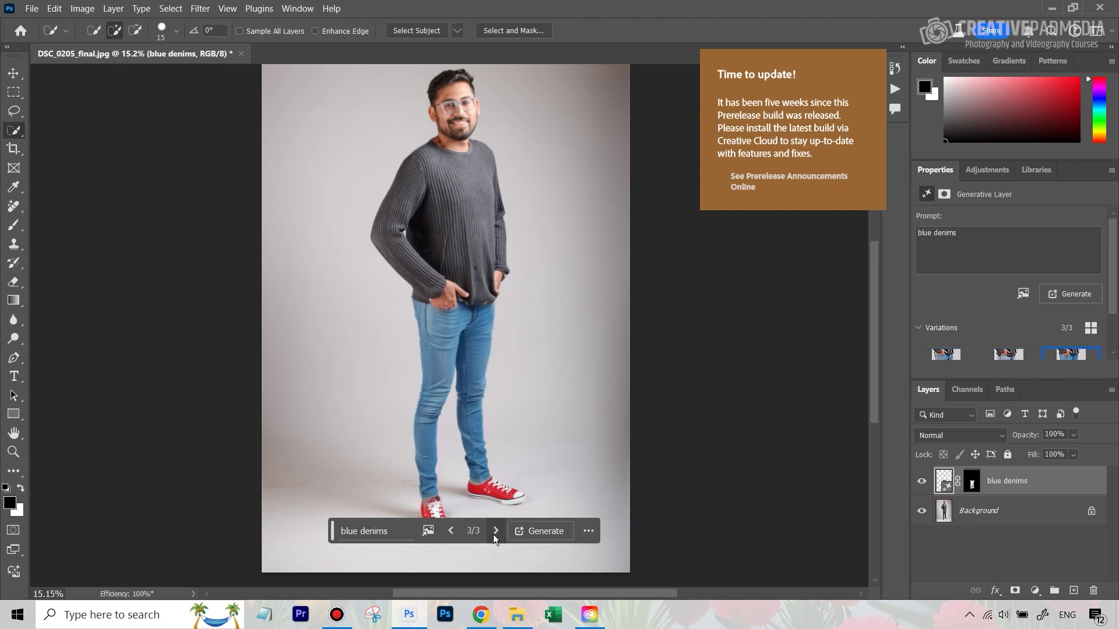
{"action": "left_click", "coordinate": [452, 531]}
{"action": "left_click", "coordinate": [452, 532]}
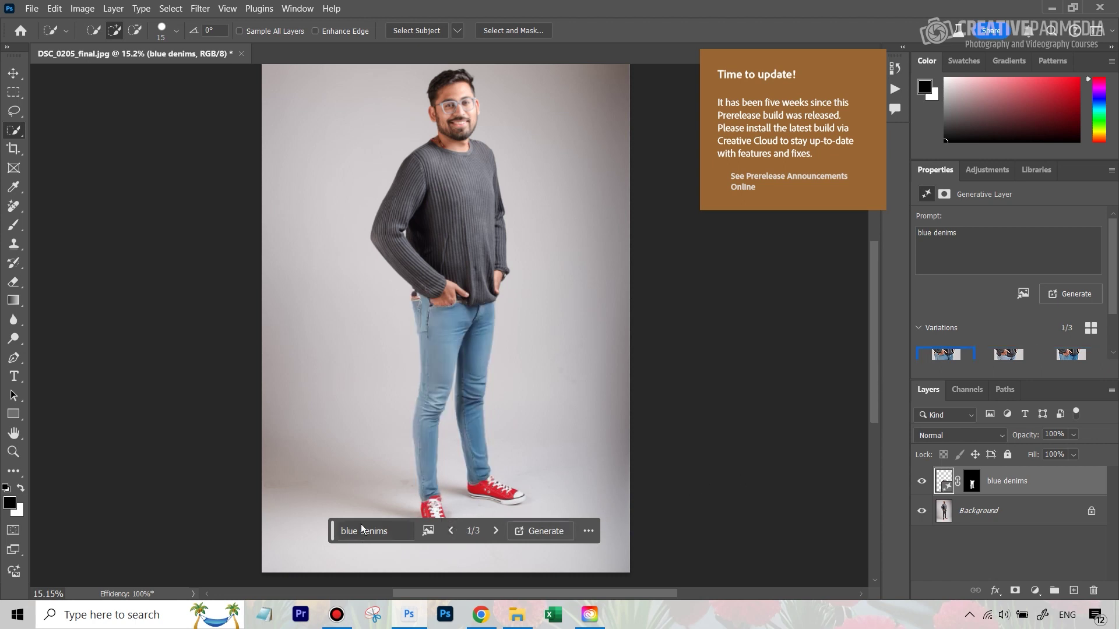
- Flatten the image so the generated blue denims merge into the Background layer
{"action": "left_click", "coordinate": [14, 74]}
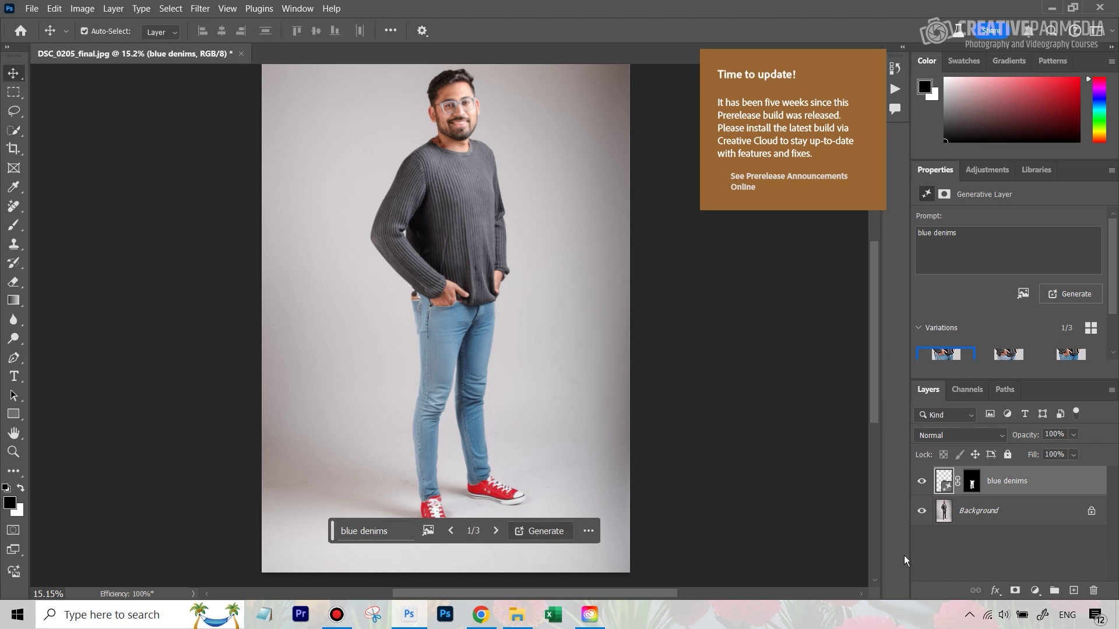
{"action": "right_click", "coordinate": [1005, 516]}
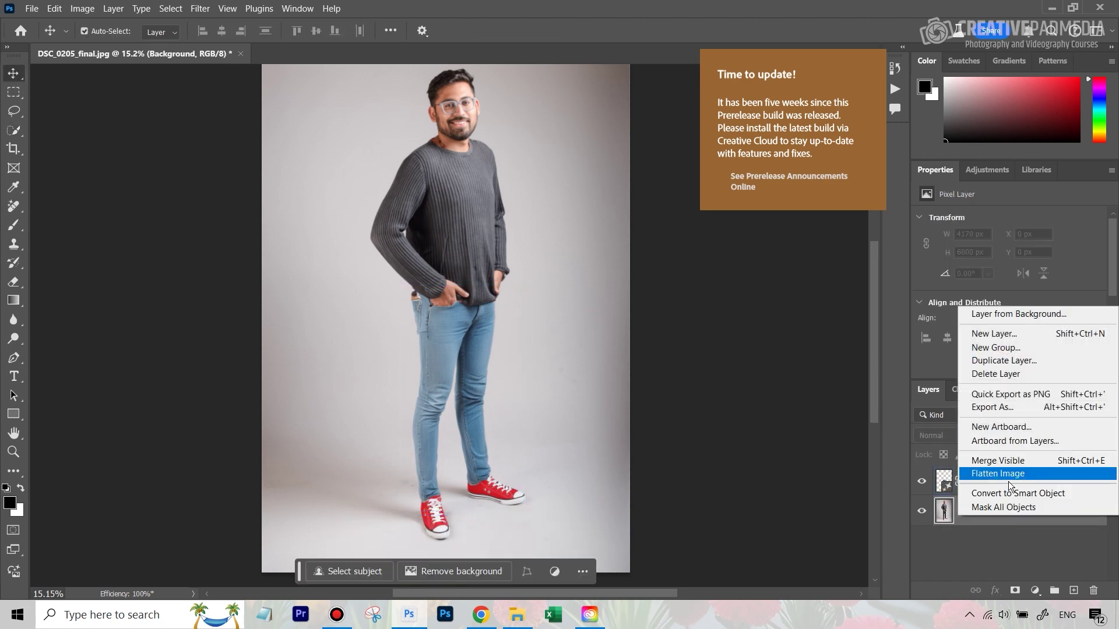
{"action": "left_click", "coordinate": [1009, 475]}
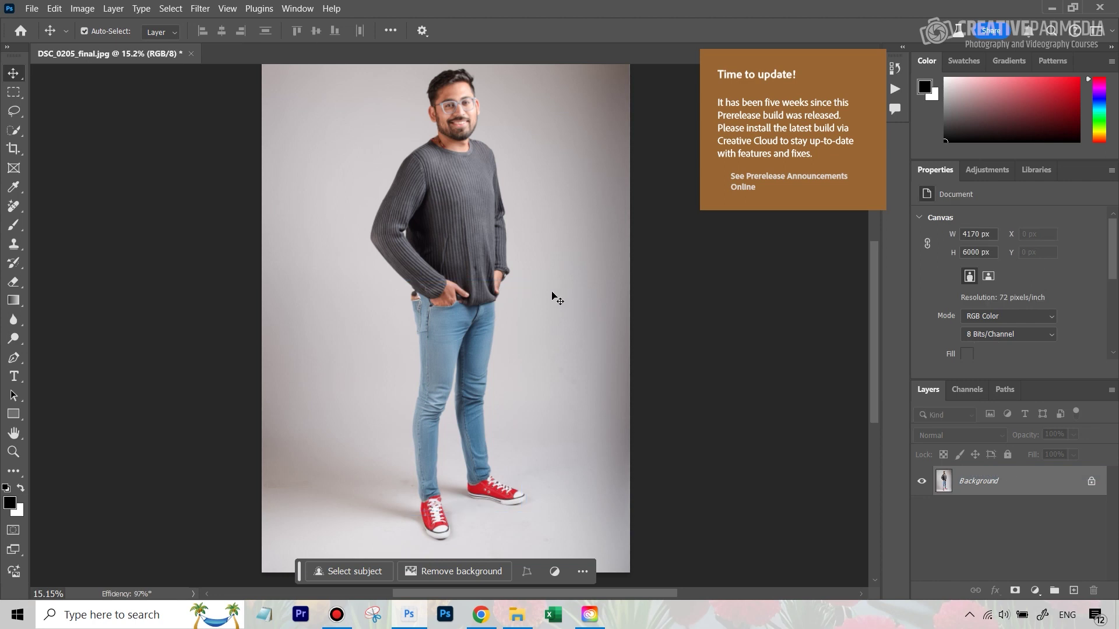
- Remove the studio background, generate a replacement with the prompt "office", and switch to the third variation
{"action": "left_click", "coordinate": [376, 572]}
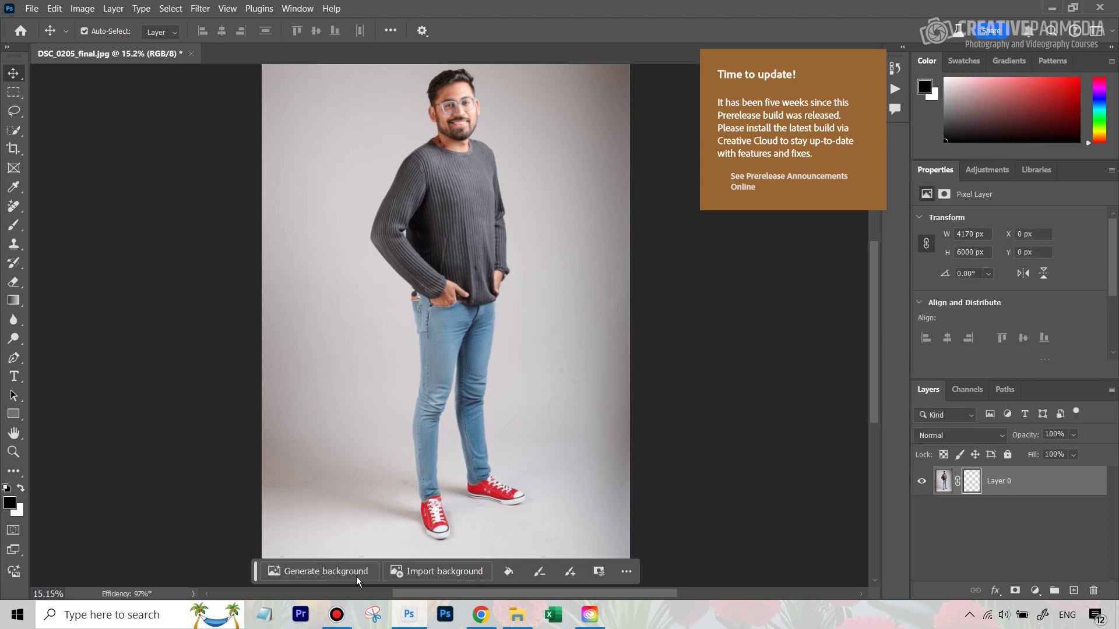
{"action": "left_click", "coordinate": [342, 577]}
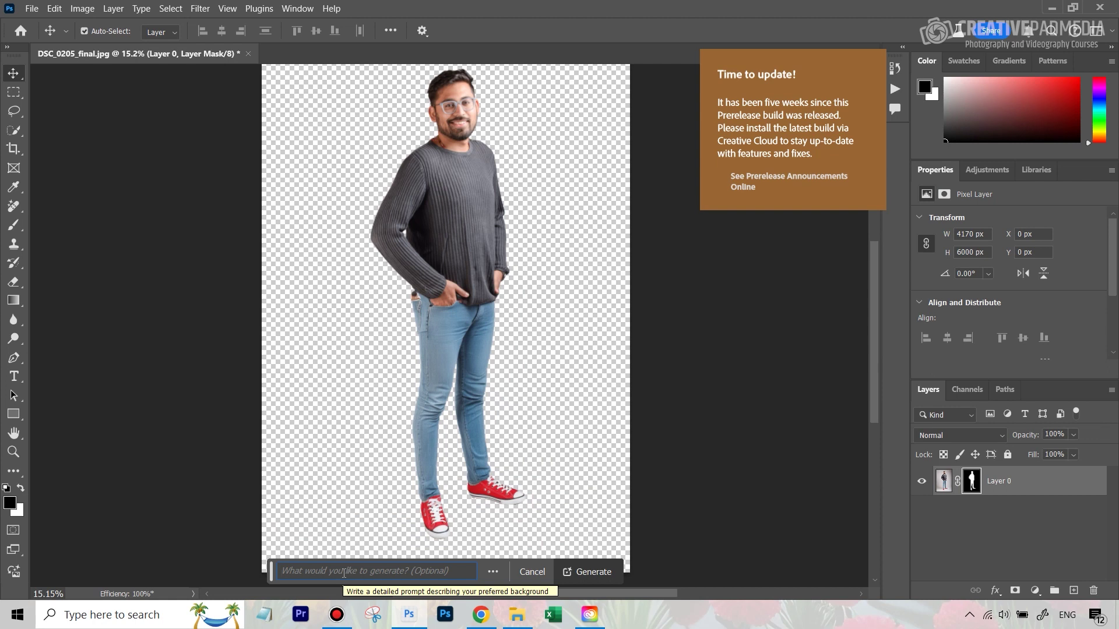
{"action": "type", "text": "office"}
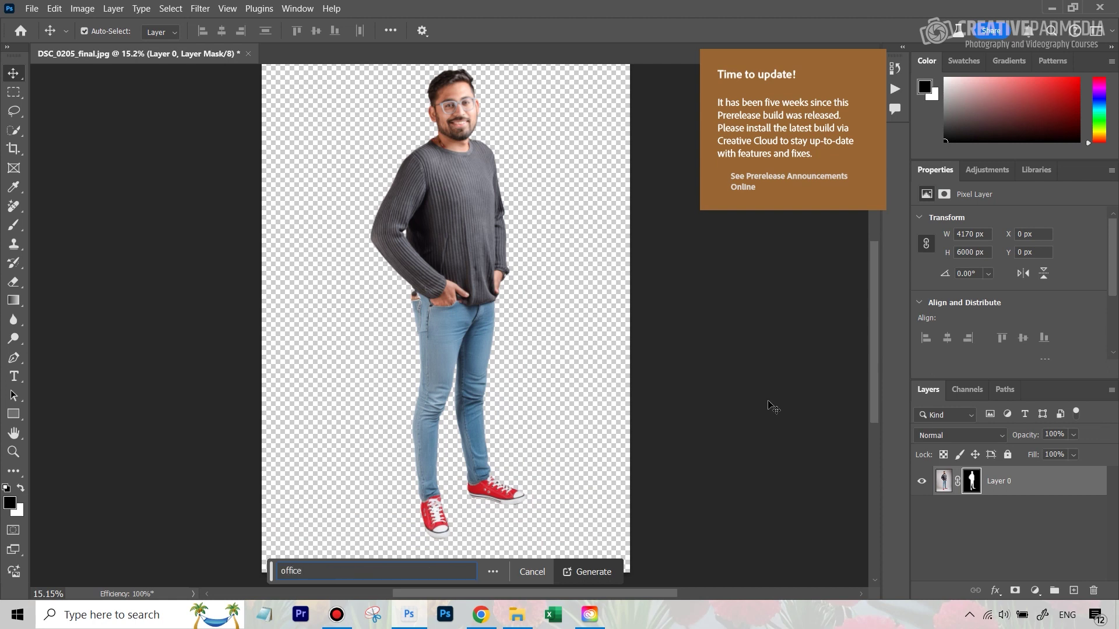
{"action": "left_click", "coordinate": [591, 572]}
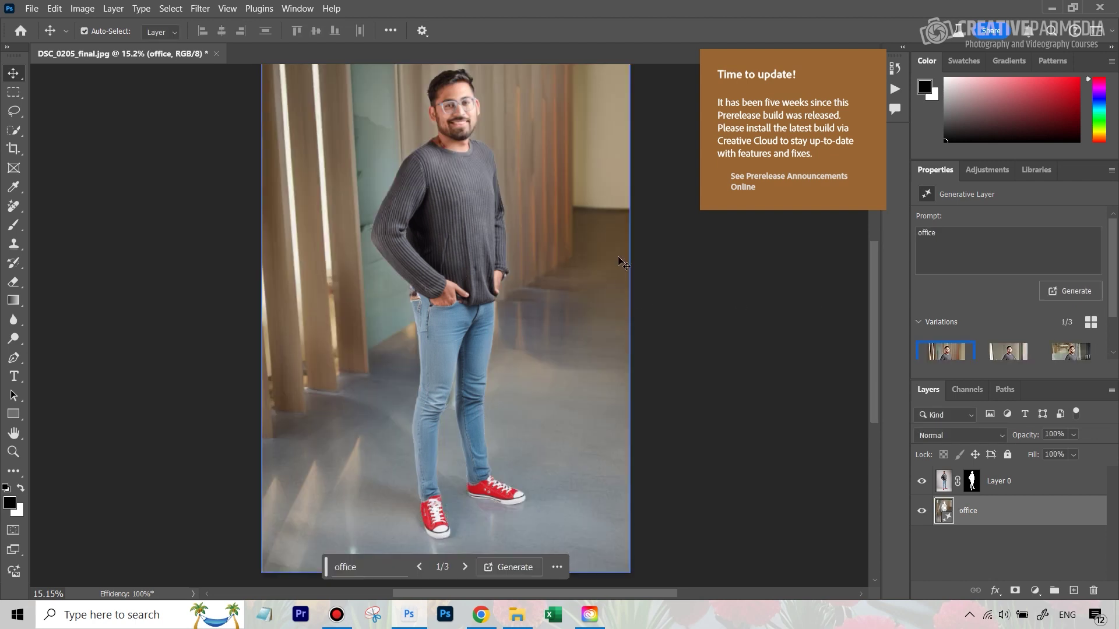
{"action": "left_click", "coordinate": [464, 568]}
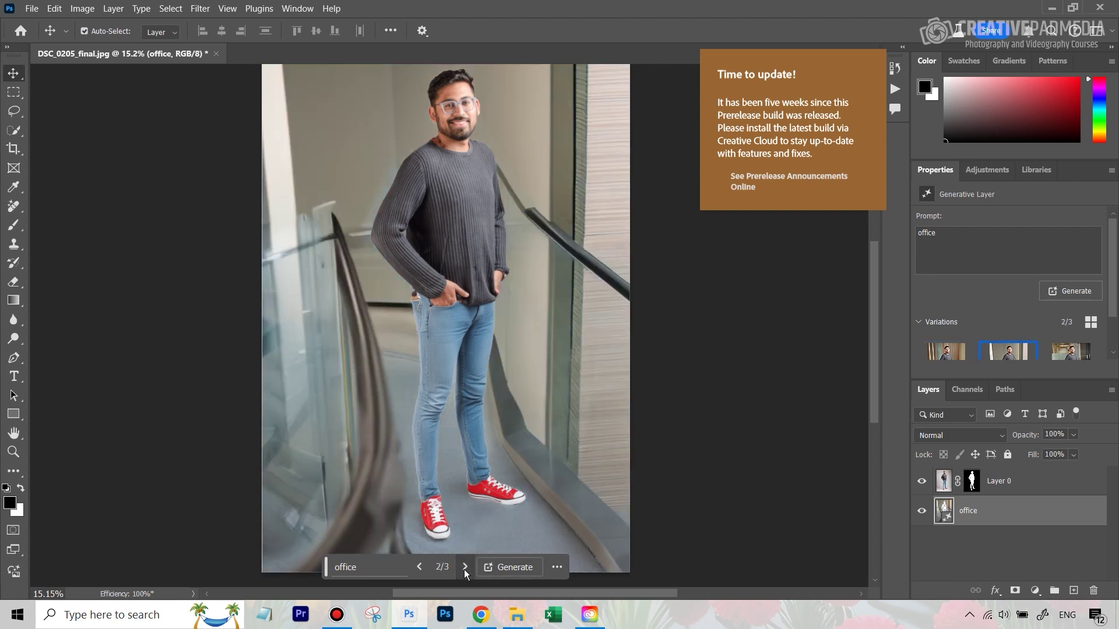
{"action": "left_click", "coordinate": [464, 568]}
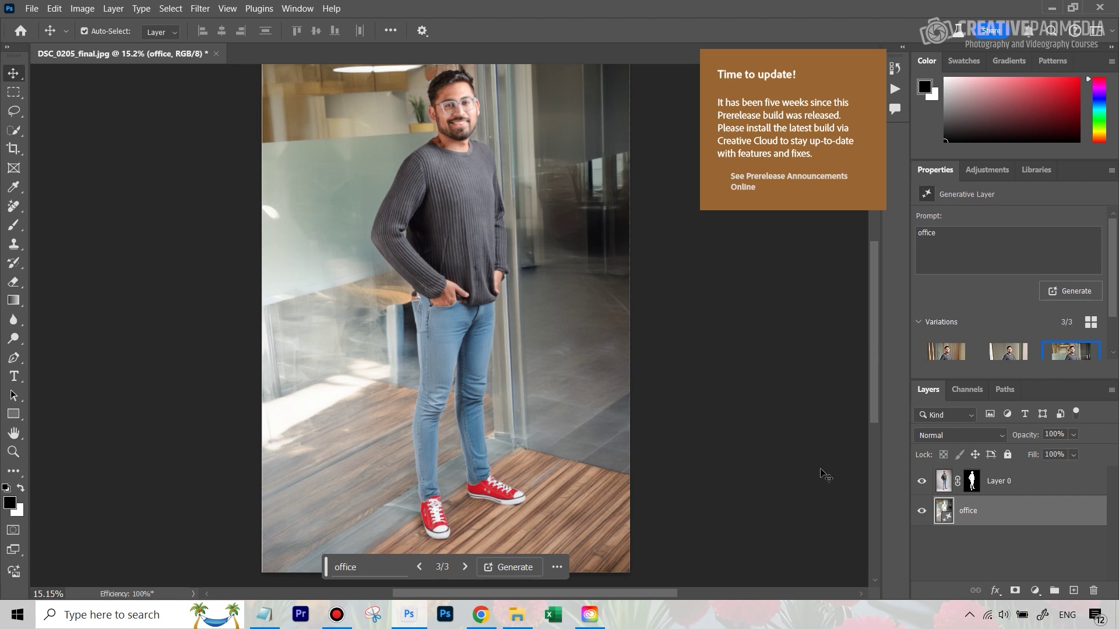
- Create a new 688 x 440 px document at 72 pixels/inch from the Clipboard preset
{"action": "left_click", "coordinate": [32, 8]}
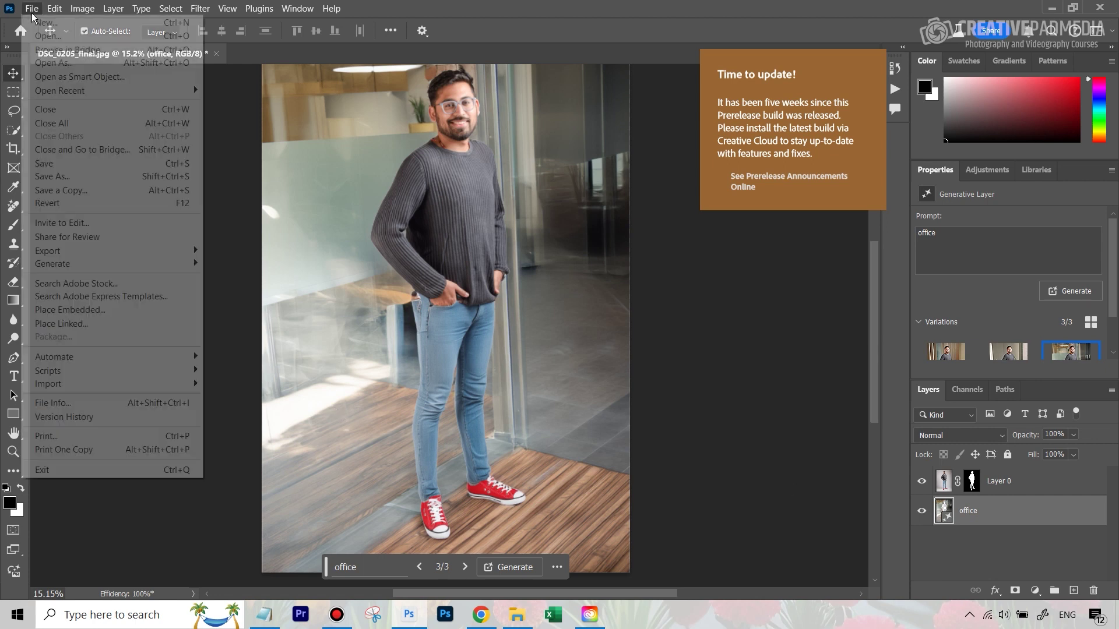
{"action": "left_click", "coordinate": [48, 26]}
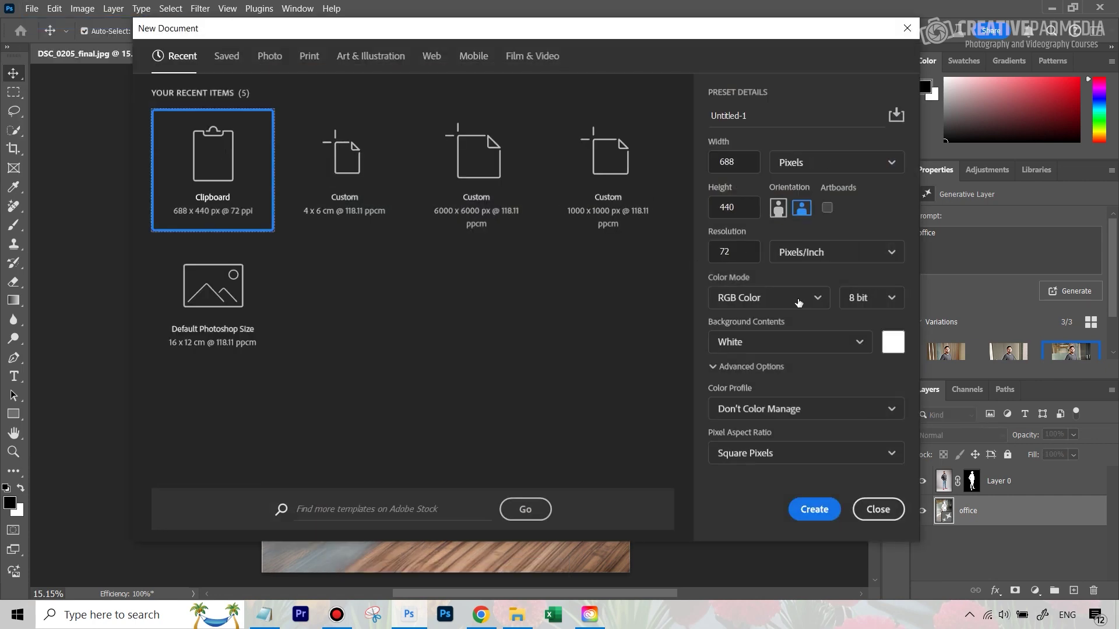
{"action": "left_click", "coordinate": [820, 518]}
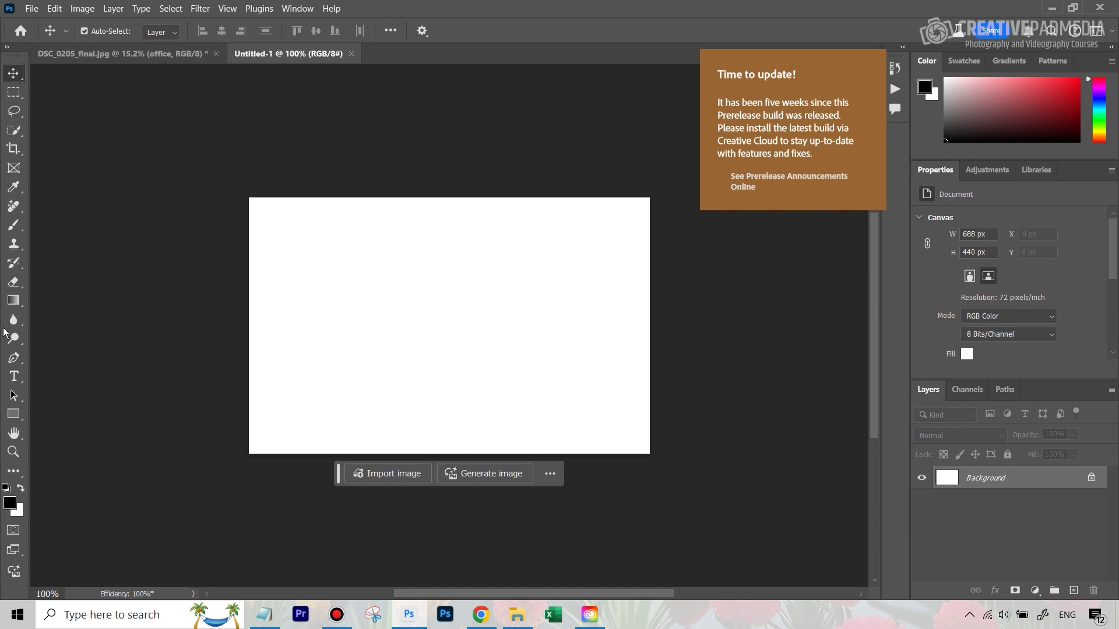
- Generate an image in the blank document from the prompt "a beautiful forest" with the Photo content type
{"action": "left_click", "coordinate": [14, 576]}
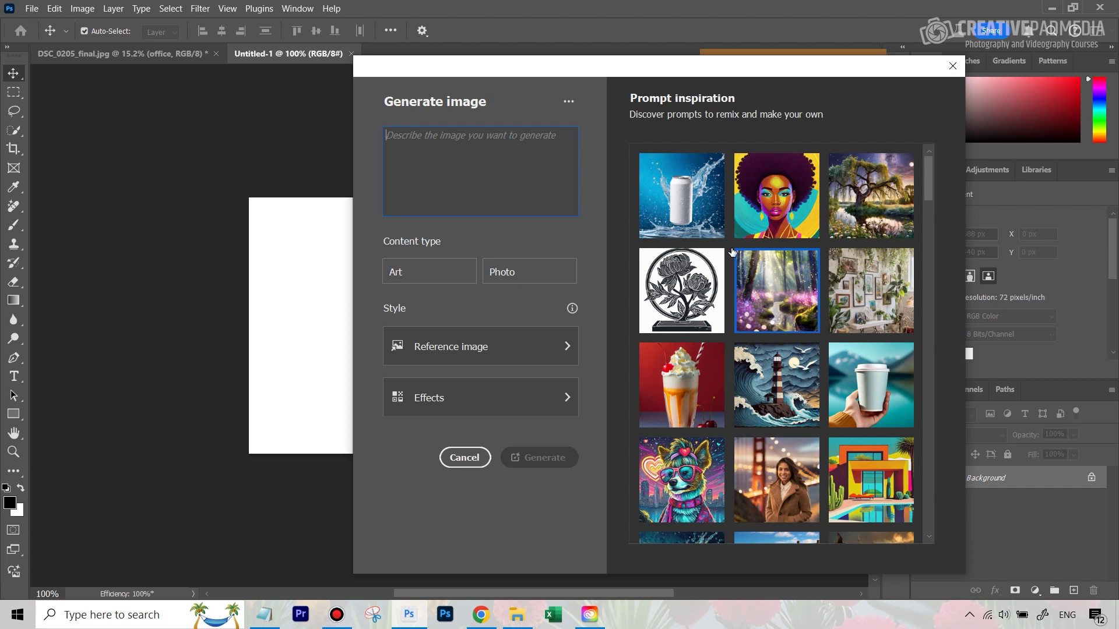
{"action": "type", "text": "a beautoful"}
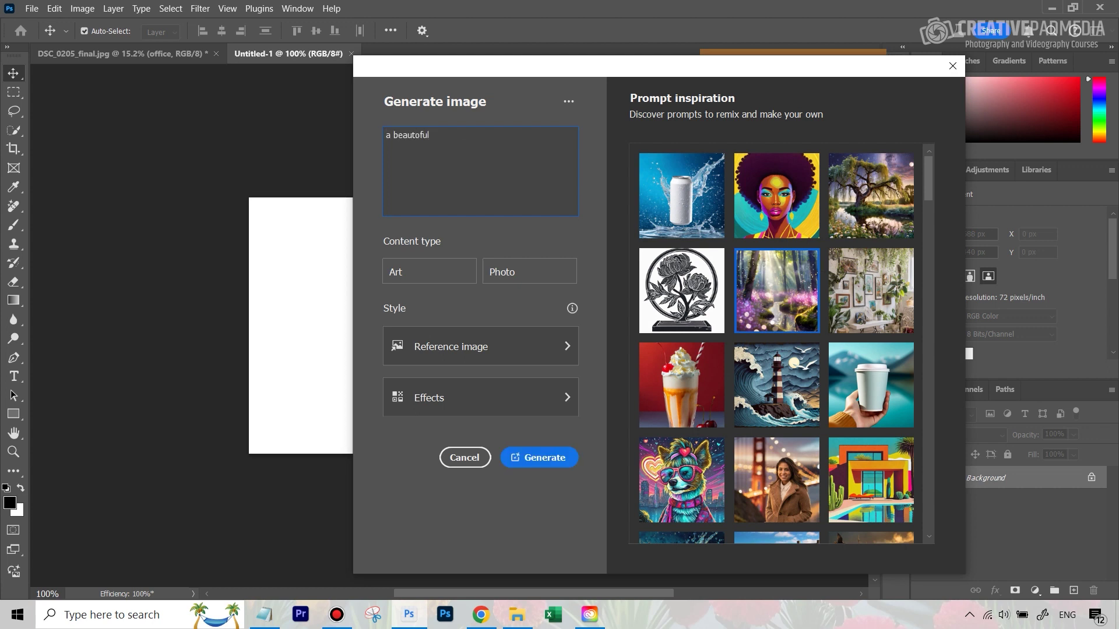
{"action": "key", "text": "BackSpace"}
{"action": "key", "text": "BackSpace"}
{"action": "key", "text": "BackSpace"}
{"action": "key", "text": "BackSpace"}
{"action": "type", "text": "utiful forest"}
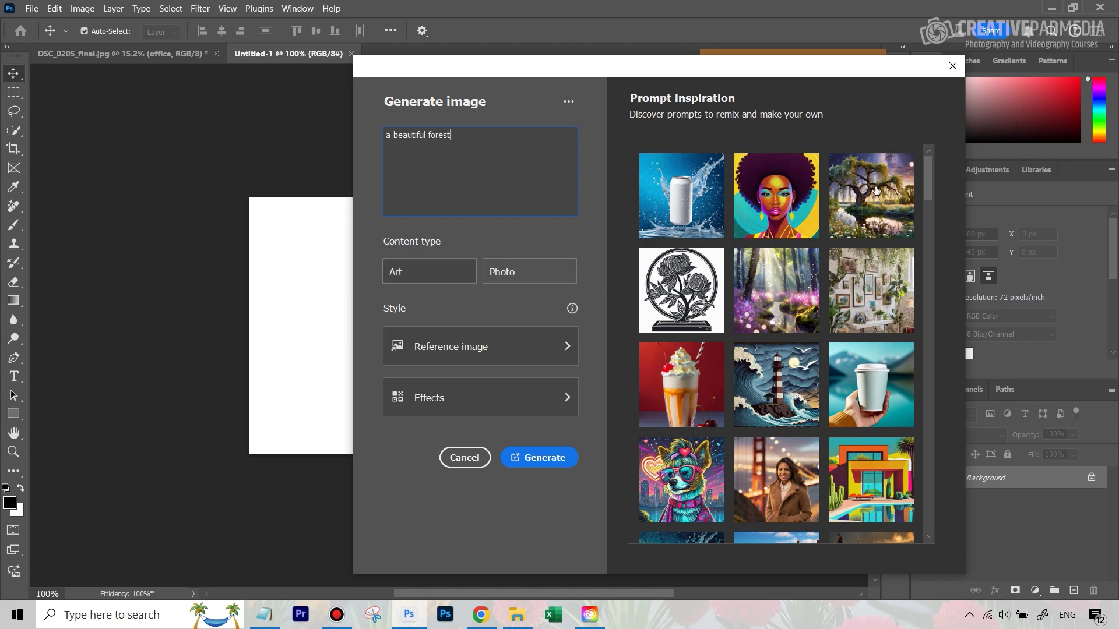
{"action": "left_click", "coordinate": [504, 279]}
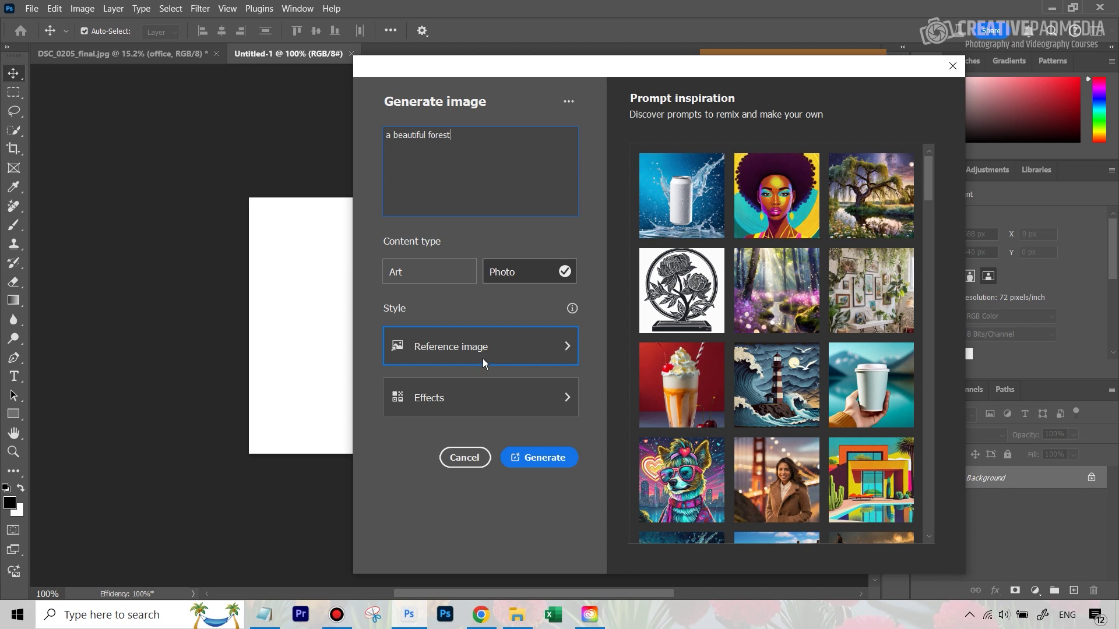
{"action": "left_click", "coordinate": [453, 400]}
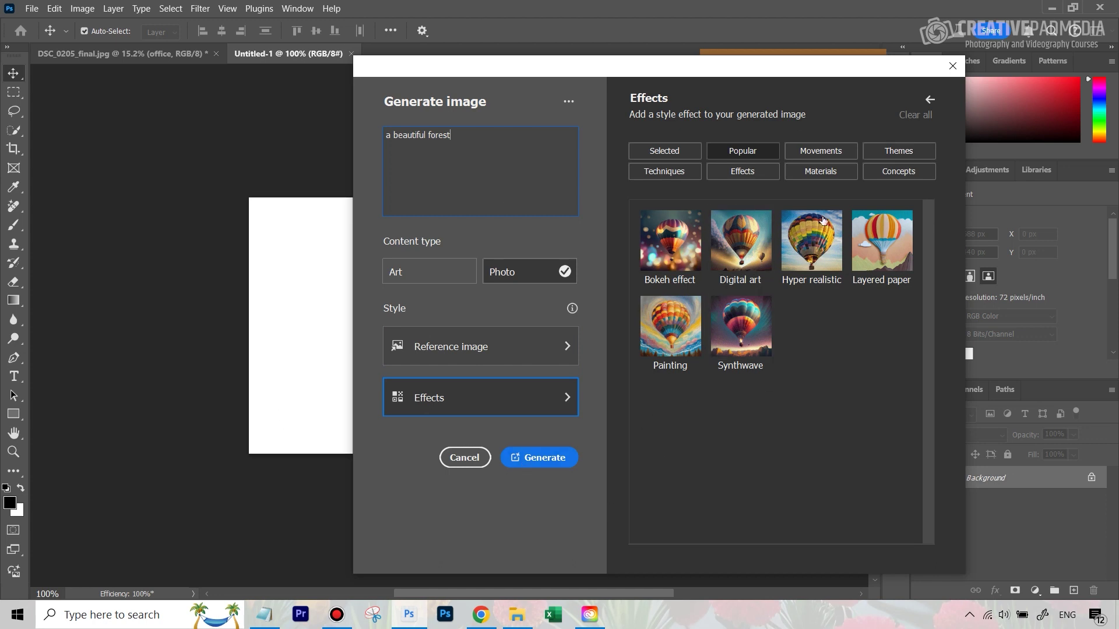
{"action": "left_click", "coordinate": [547, 460]}
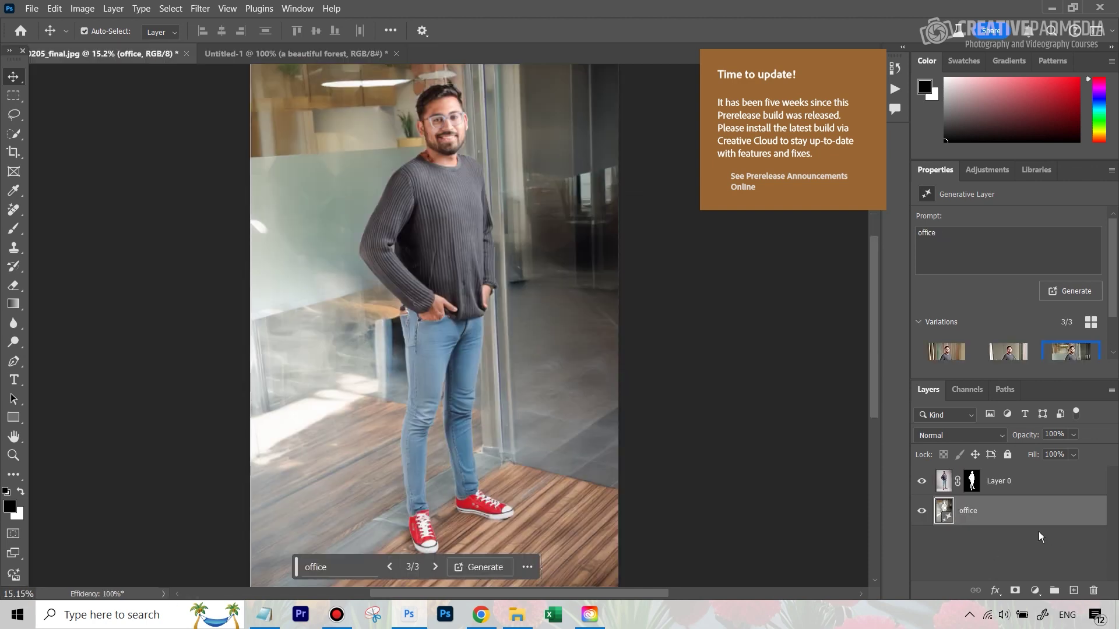
- Flatten the man's photo in DSC_0205_final.jpg so the office background and the cut-out figure merge
{"action": "right_click", "coordinate": [1014, 522]}
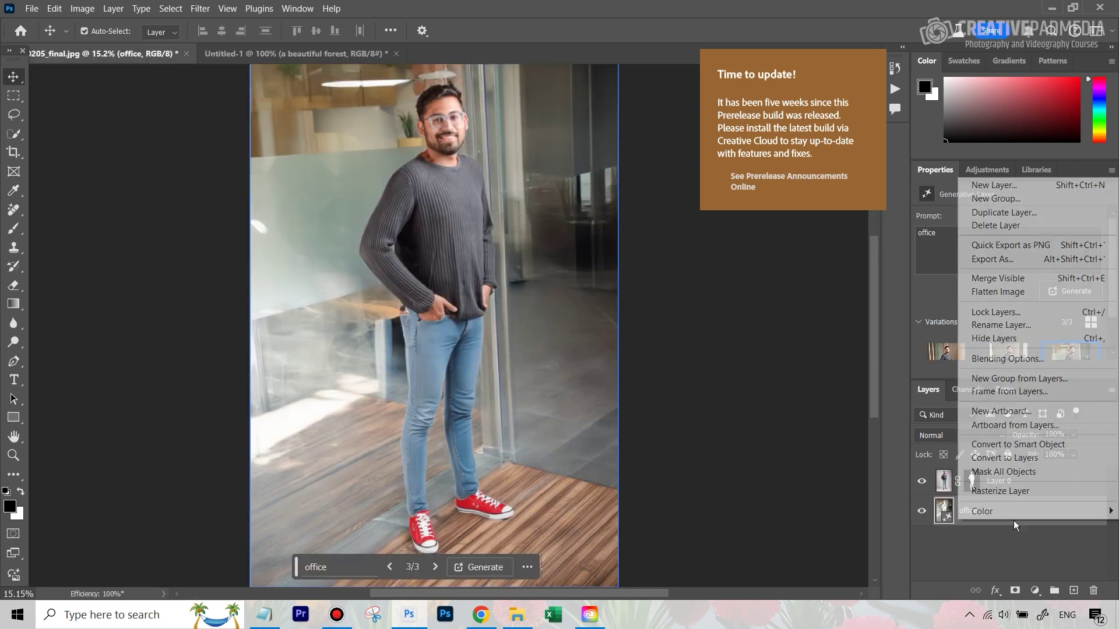
{"action": "left_click", "coordinate": [998, 292]}
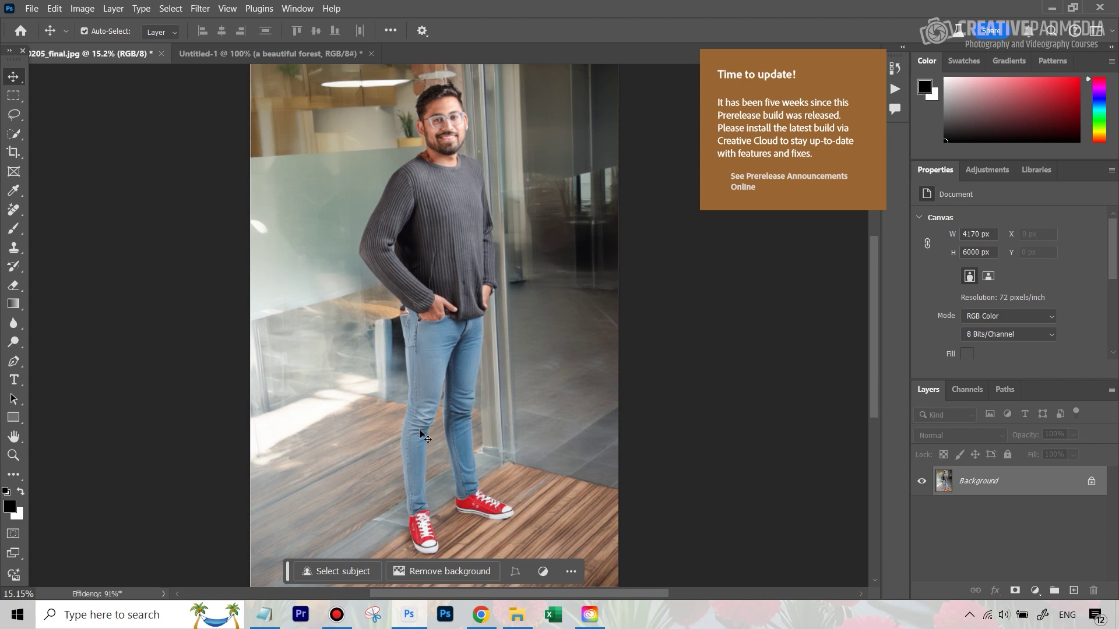
- Apply a Brightness/Contrast adjustment to the man's blue denims with the Adjustment Brush Tool, using object selection around them
{"action": "left_click", "coordinate": [1035, 590]}
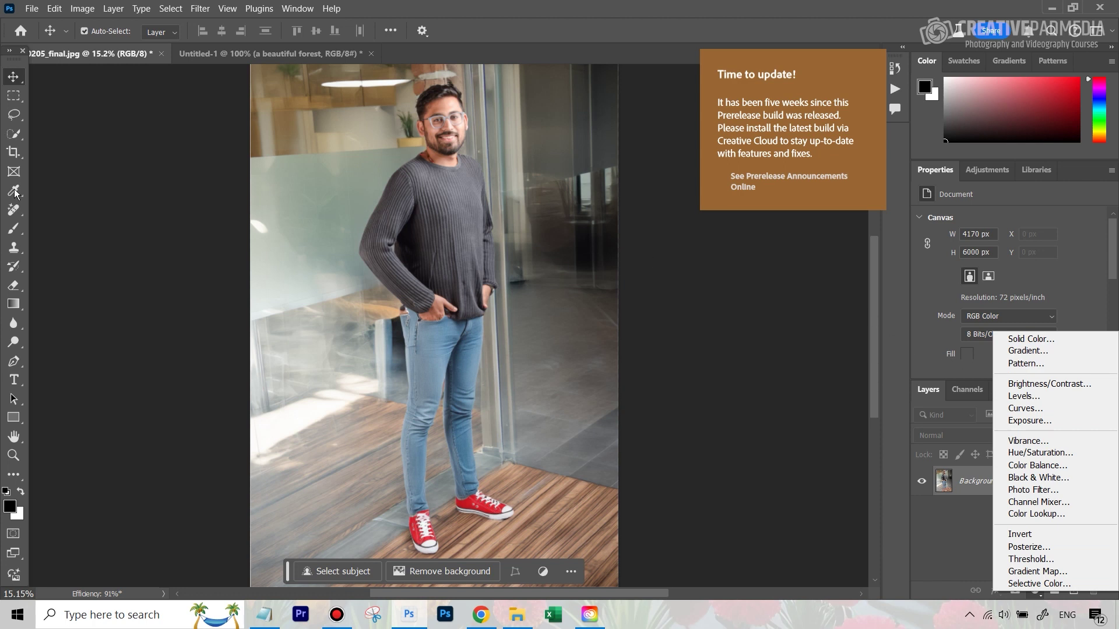
{"action": "left_click", "coordinate": [17, 233]}
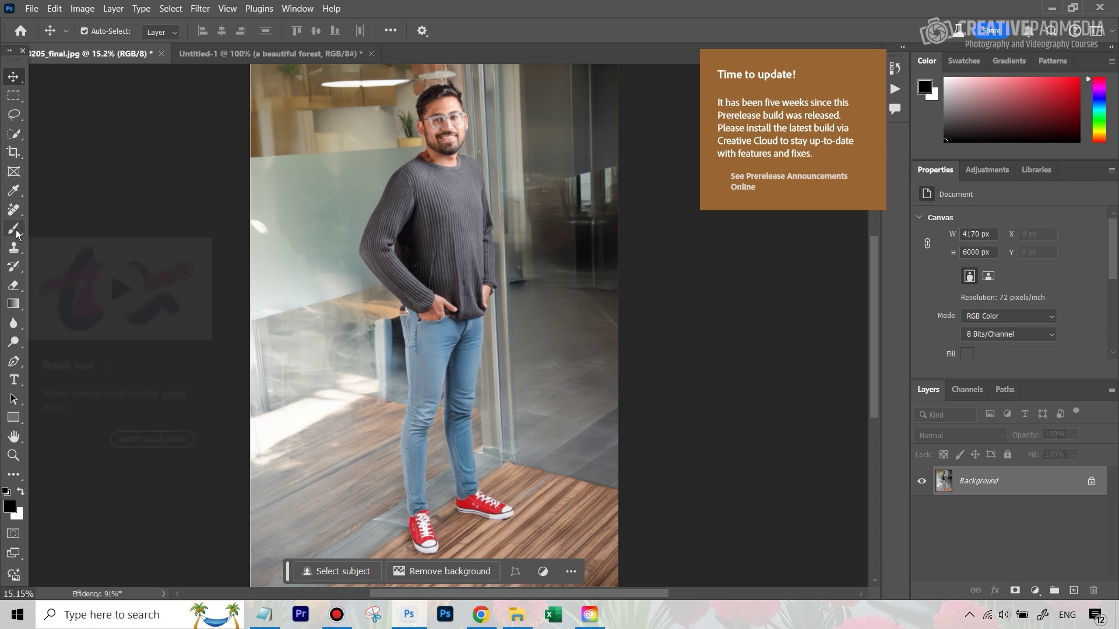
{"action": "left_click", "coordinate": [22, 236]}
{"action": "right_click", "coordinate": [22, 236]}
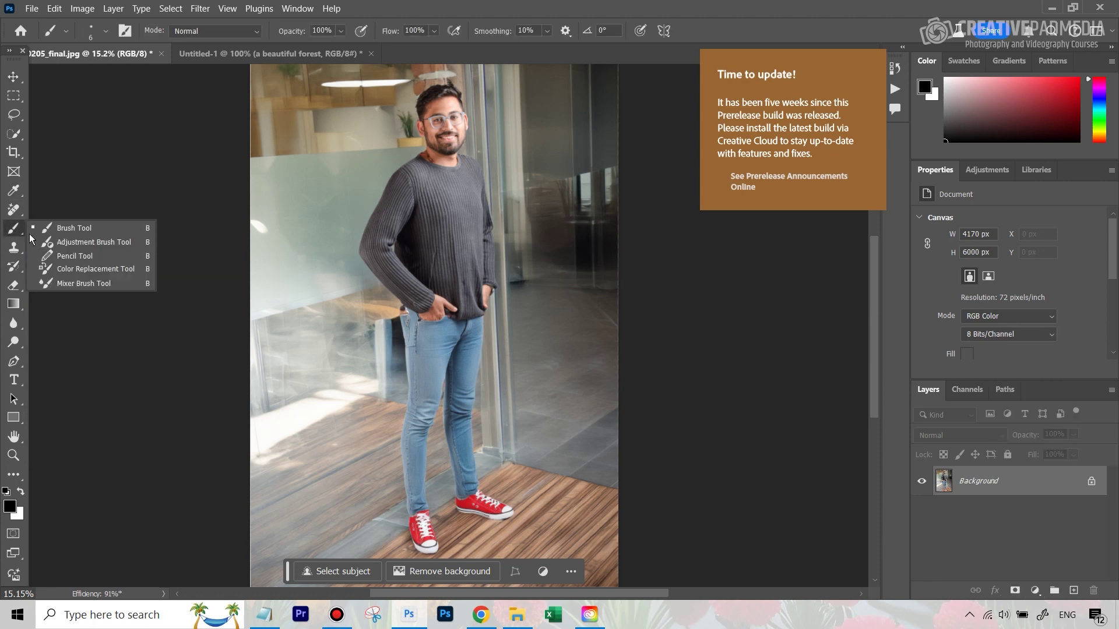
{"action": "left_click", "coordinate": [62, 245]}
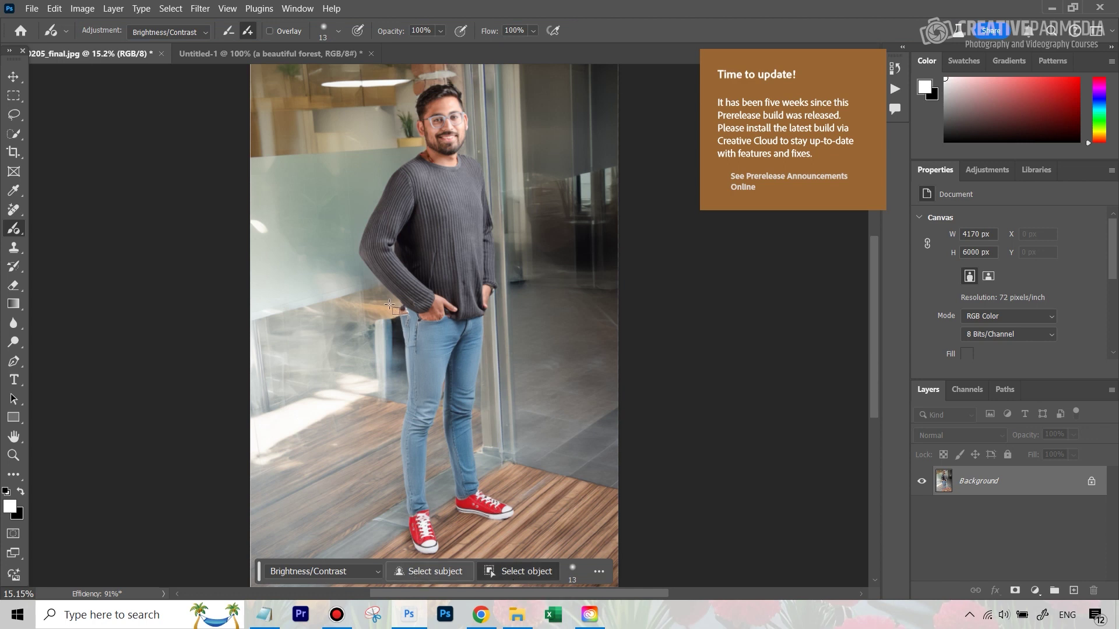
{"action": "left_click_drag", "start_coordinate": [389, 304], "coordinate": [497, 518]}
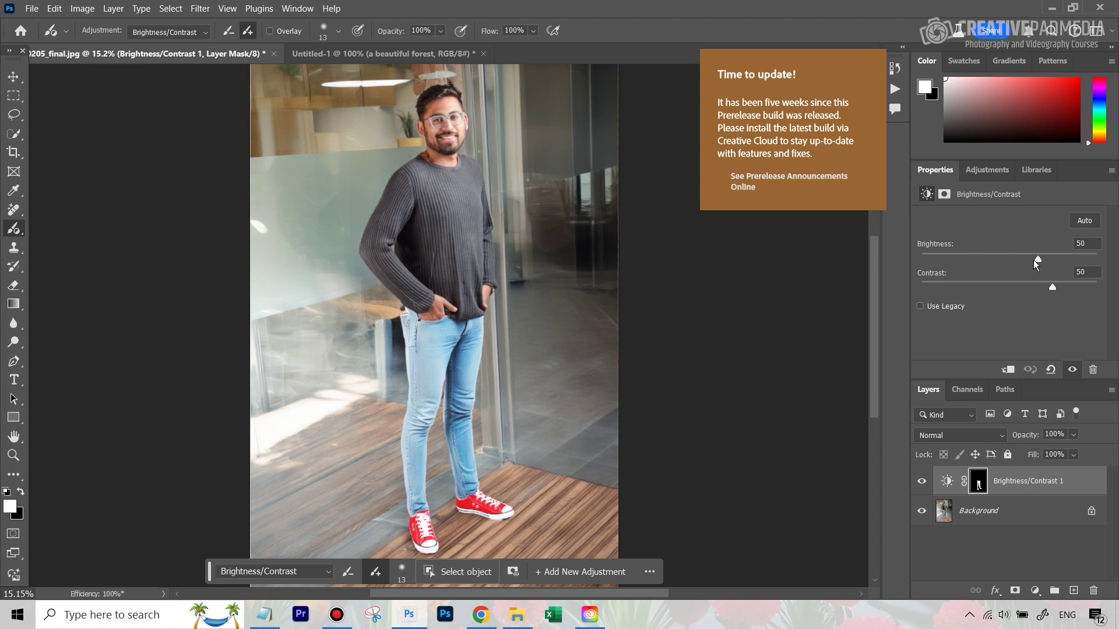
- Set the denims' Brightness/Contrast adjustment to Brightness -46 and Contrast 14
{"action": "left_click_drag", "start_coordinate": [1035, 260], "coordinate": [974, 262]}
{"action": "left_click_drag", "start_coordinate": [994, 262], "coordinate": [982, 261]}
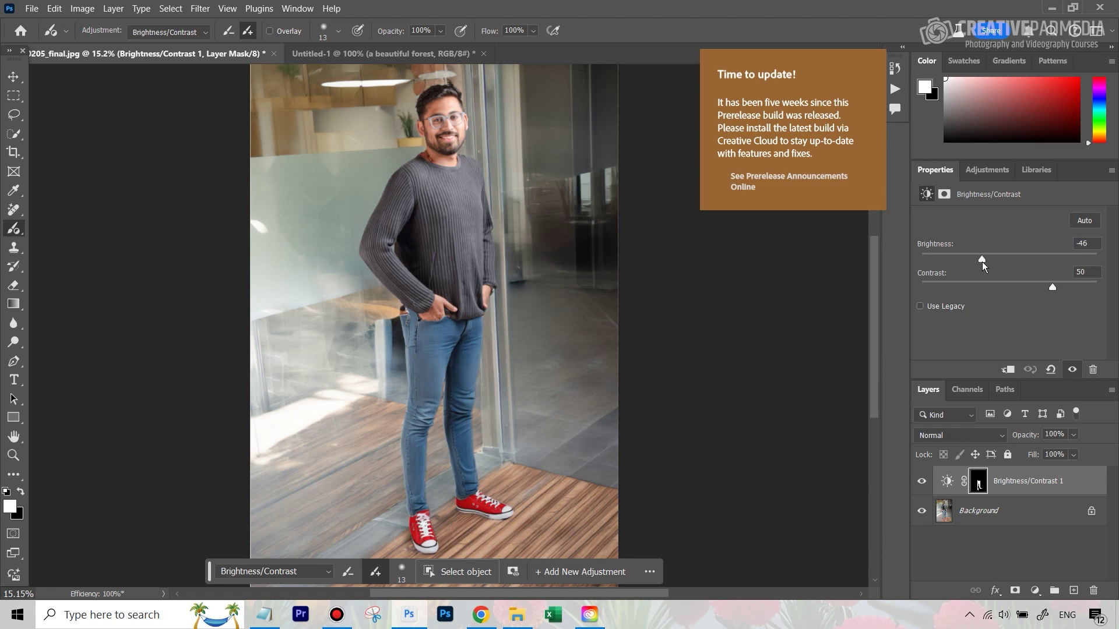
{"action": "left_click_drag", "start_coordinate": [1052, 287], "coordinate": [988, 284]}
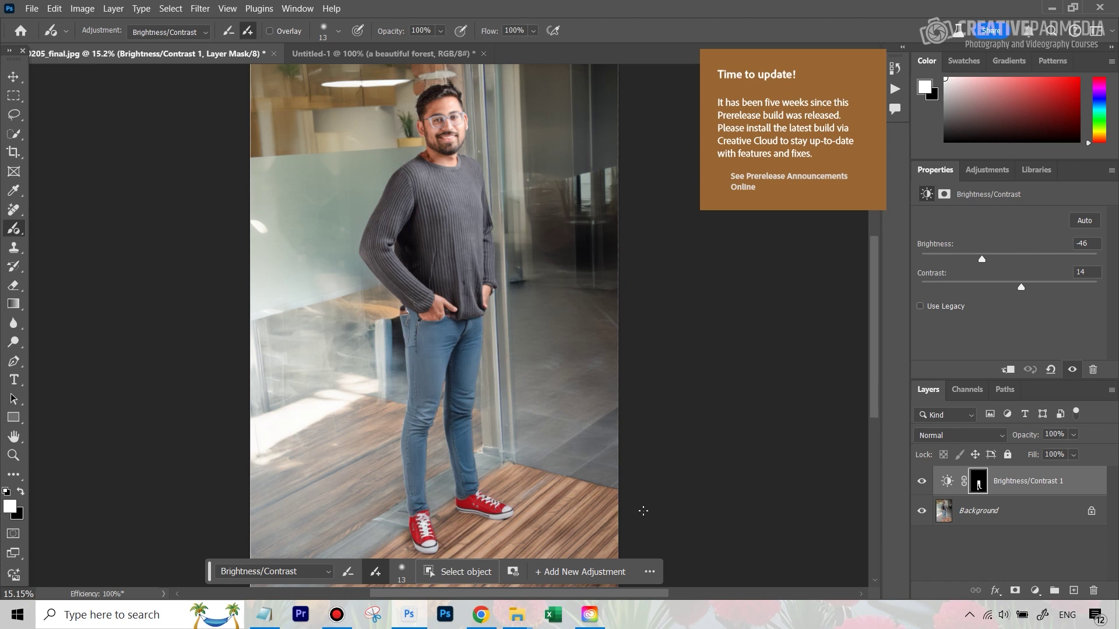
- Add a Hue/Saturation adjustment limited to the man's front sneaker and set its Hue to +32
{"action": "left_click", "coordinate": [558, 579]}
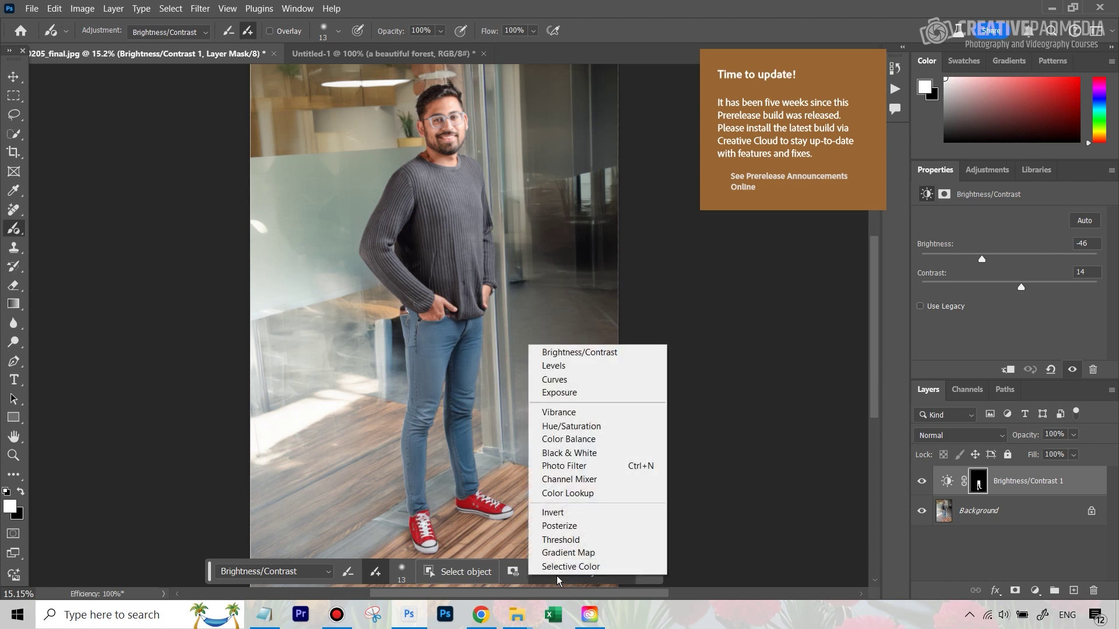
{"action": "left_click", "coordinate": [608, 427]}
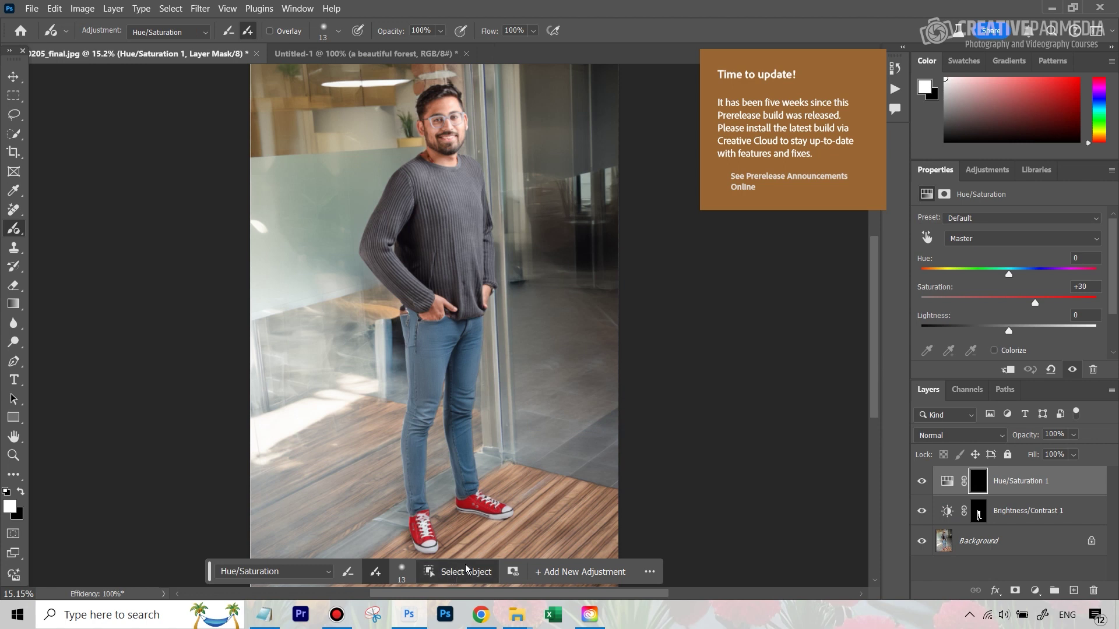
{"action": "left_click_drag", "start_coordinate": [398, 508], "coordinate": [444, 554]}
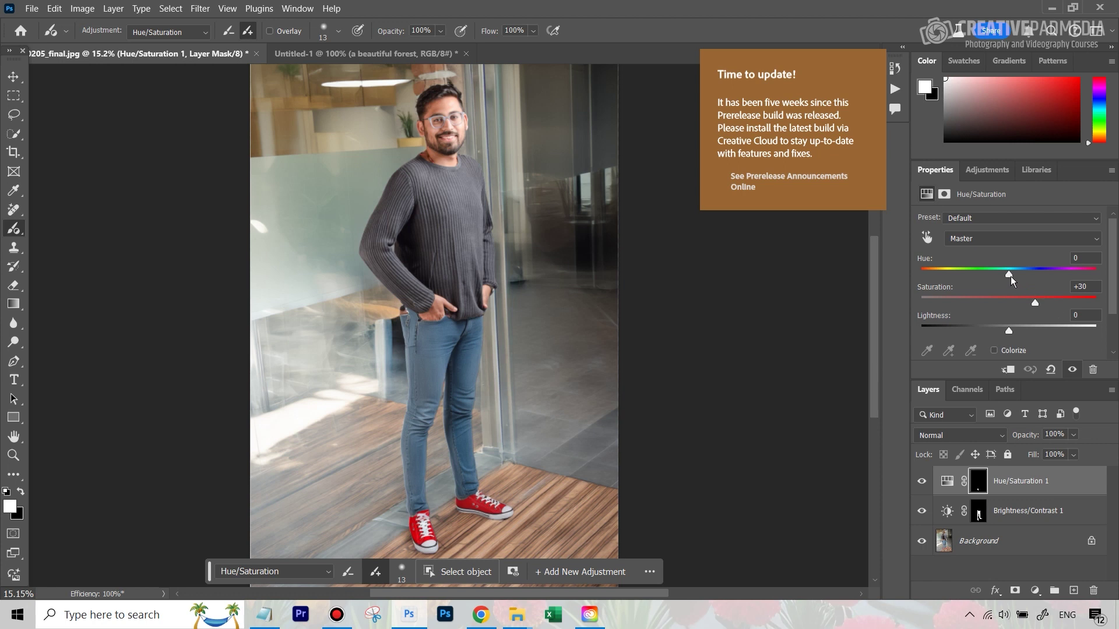
{"action": "left_click_drag", "start_coordinate": [1009, 275], "coordinate": [1036, 278]}
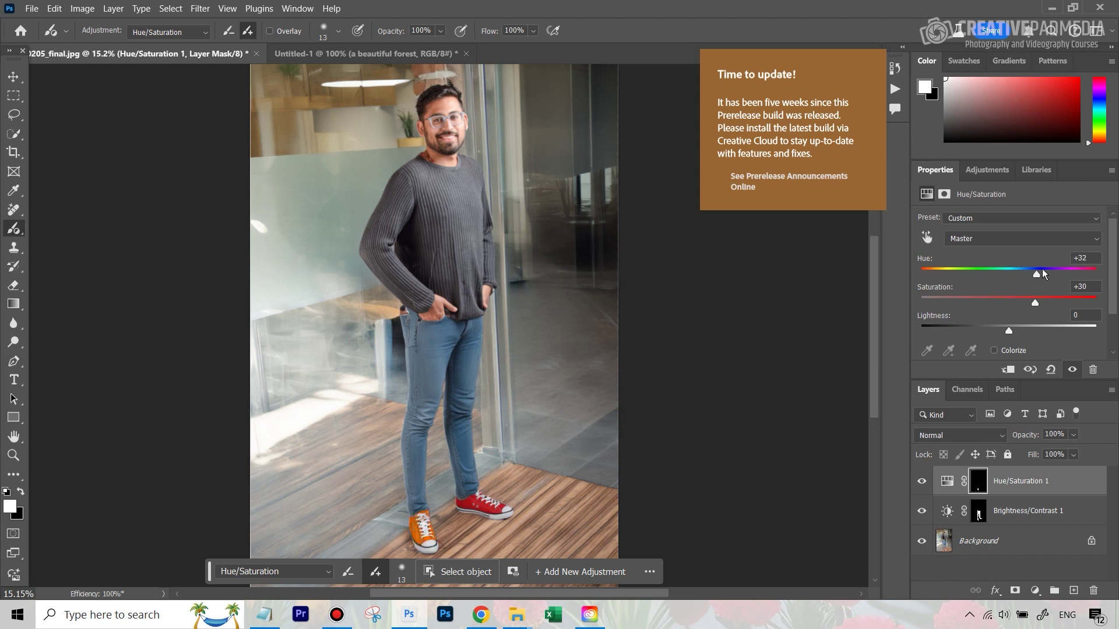